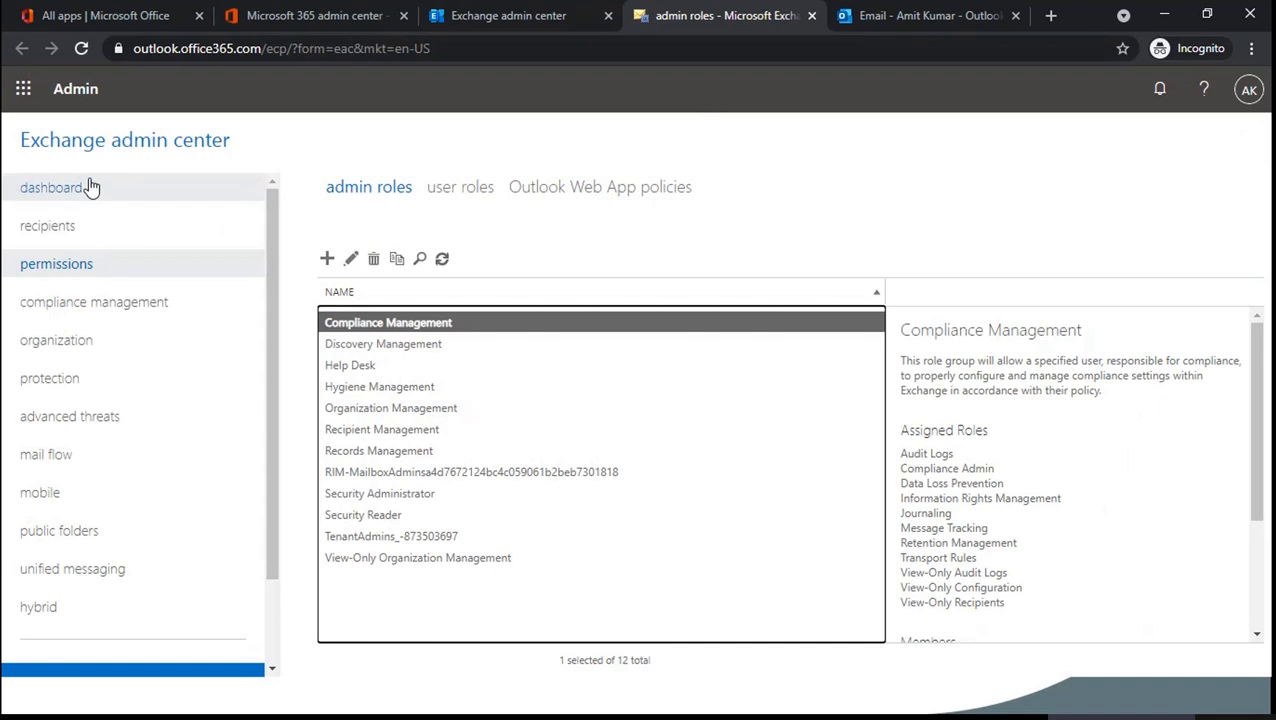
- Open the Microsoft 365 groups list in the new admin center and start Add a group
{"action": "left_click", "coordinate": [95, 235]}
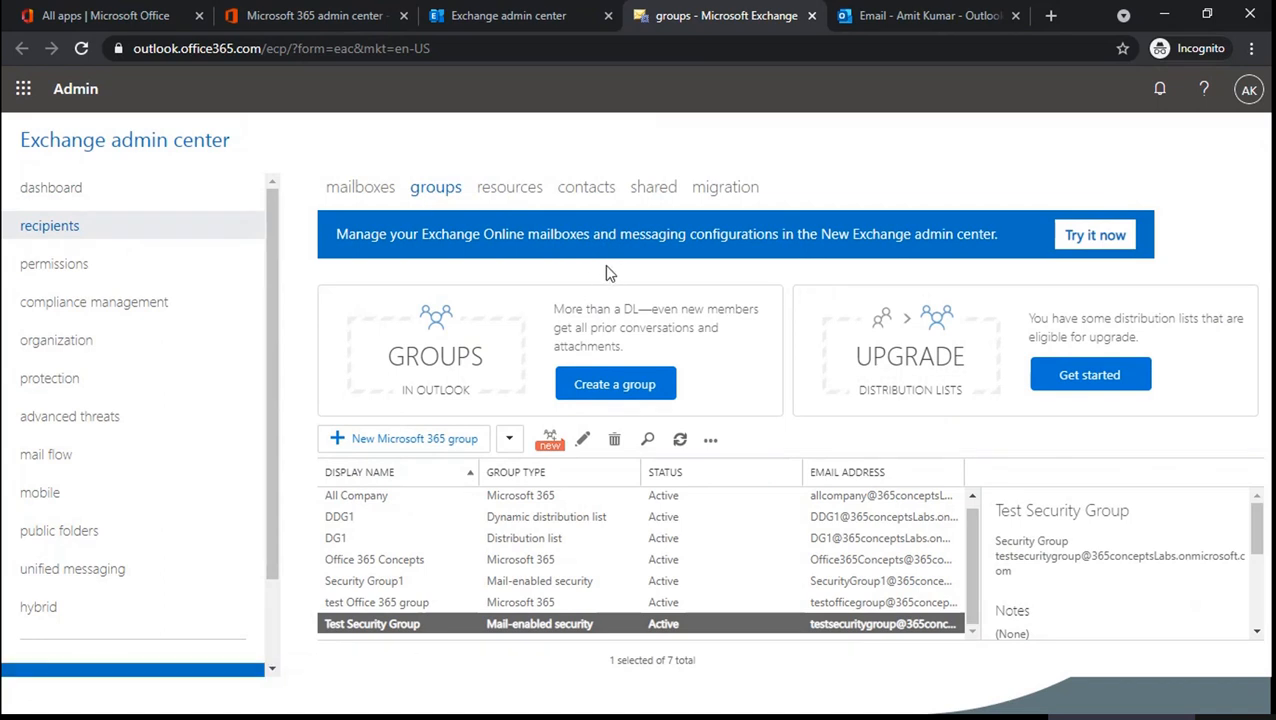
{"action": "left_click", "coordinate": [512, 17]}
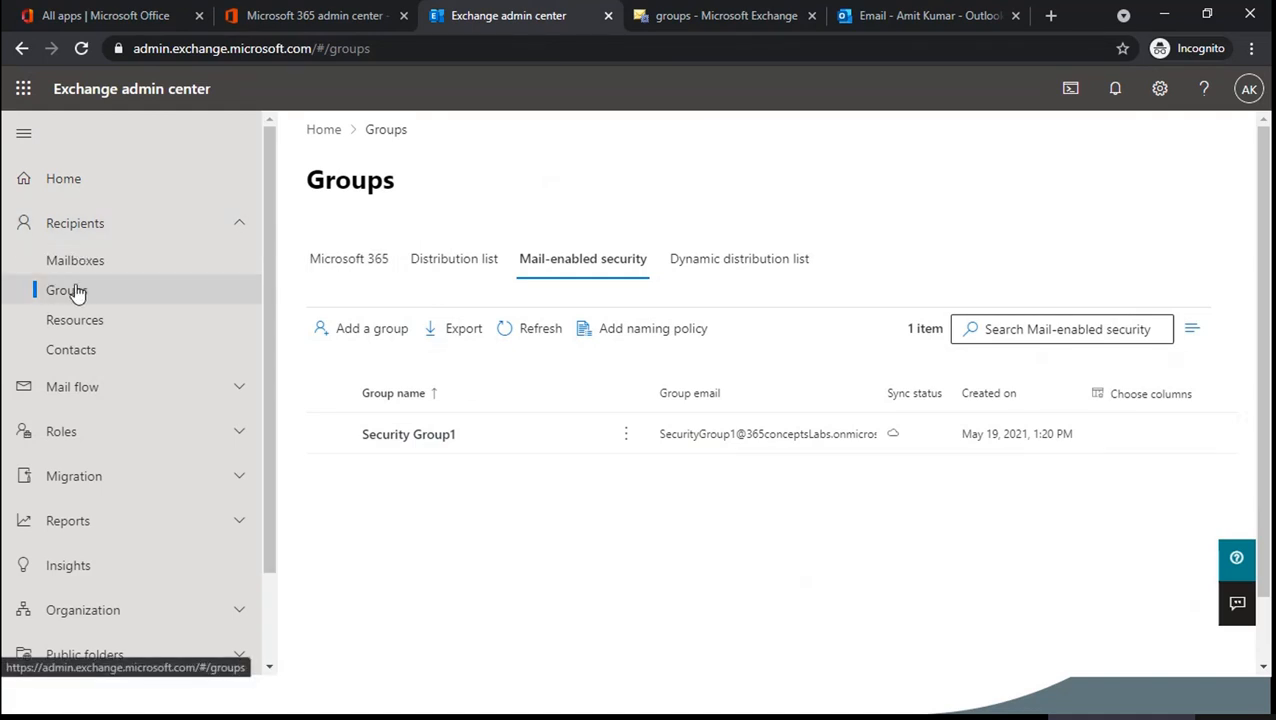
{"action": "left_click", "coordinate": [350, 259]}
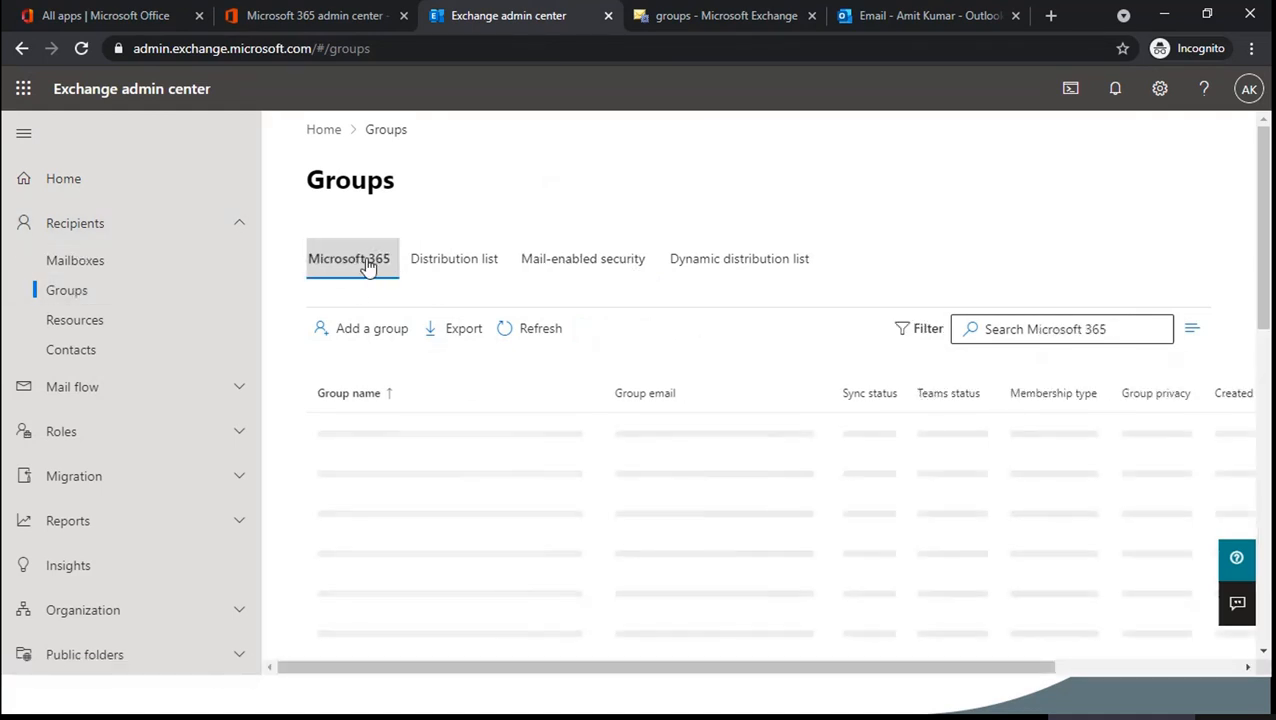
{"action": "left_click", "coordinate": [375, 333]}
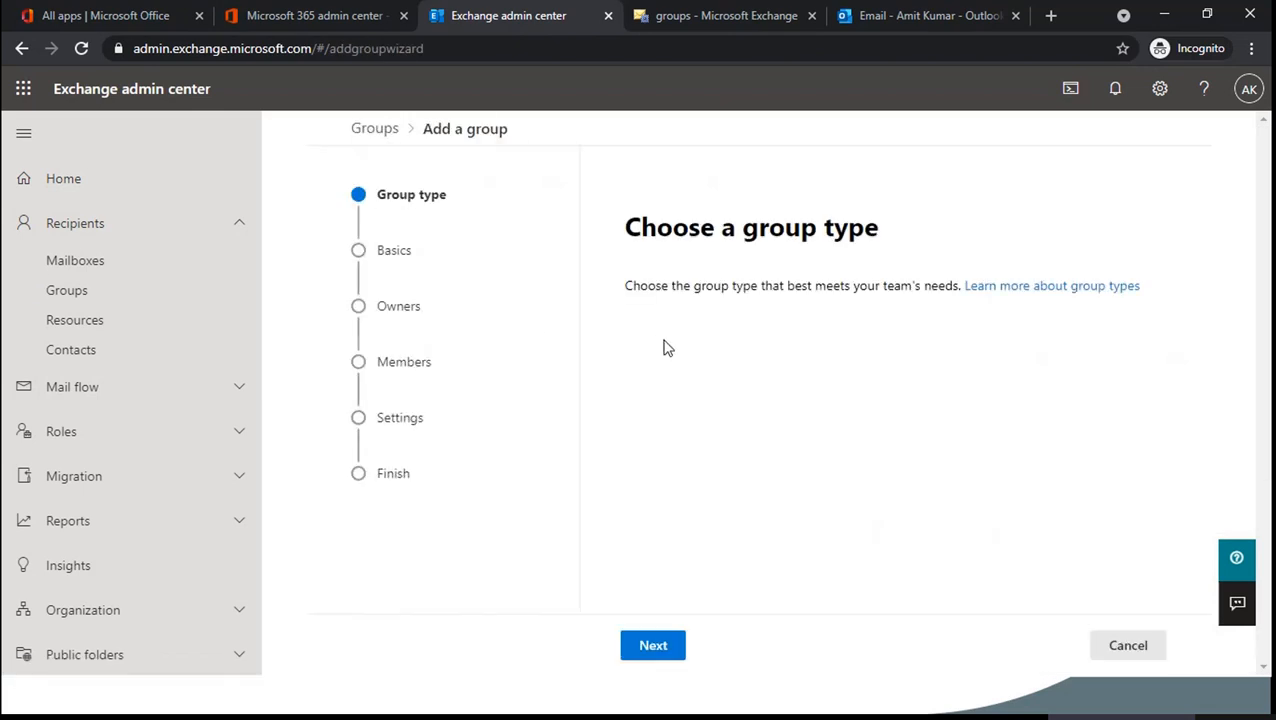
- Advance the Add a group wizard to its basics step, then return to the classic groups tab
{"action": "left_click", "coordinate": [664, 647]}
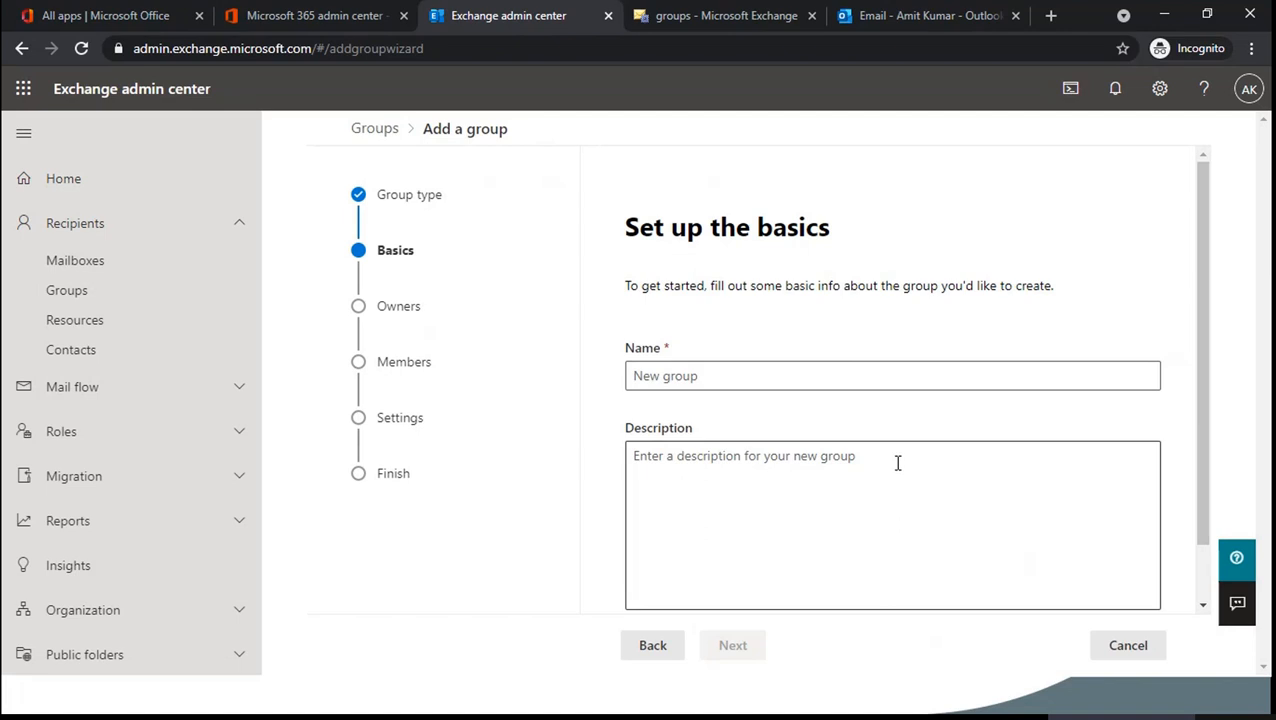
{"action": "left_click", "coordinate": [708, 18]}
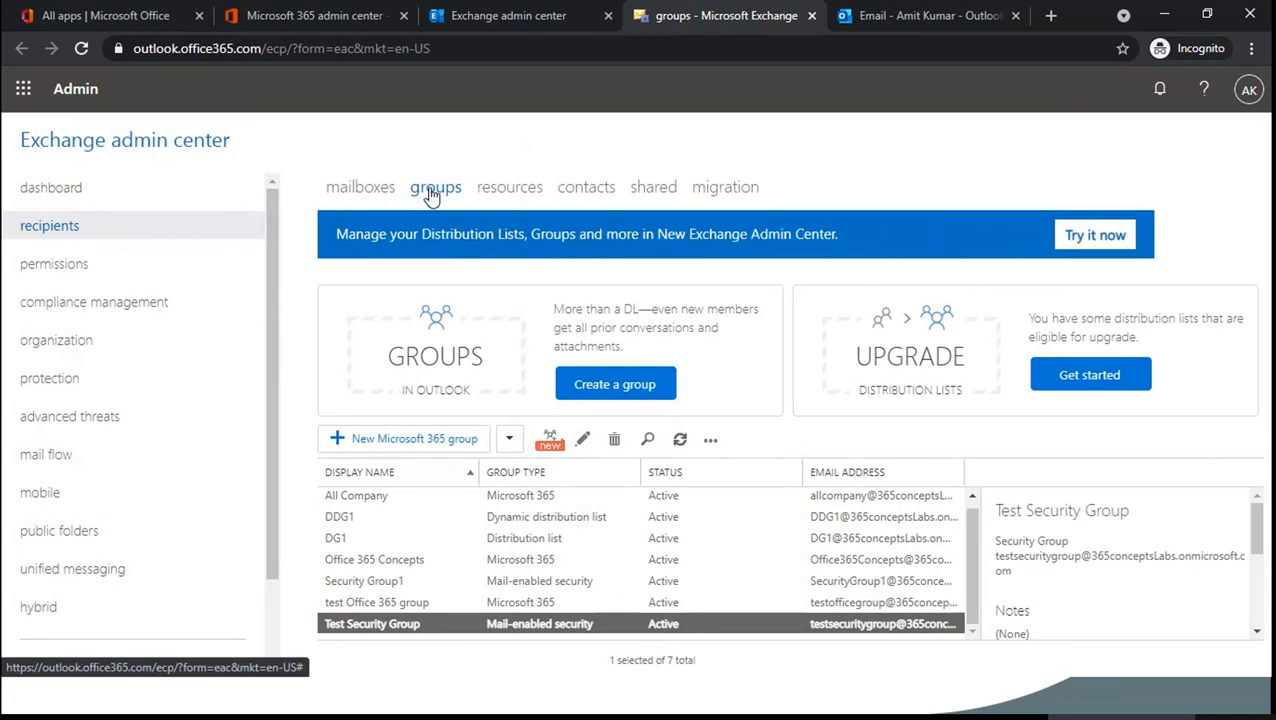
- Start a new Microsoft 365 group named 'Concepts Office 365 Group' with alias conceptsoffice365
{"action": "left_click", "coordinate": [418, 448]}
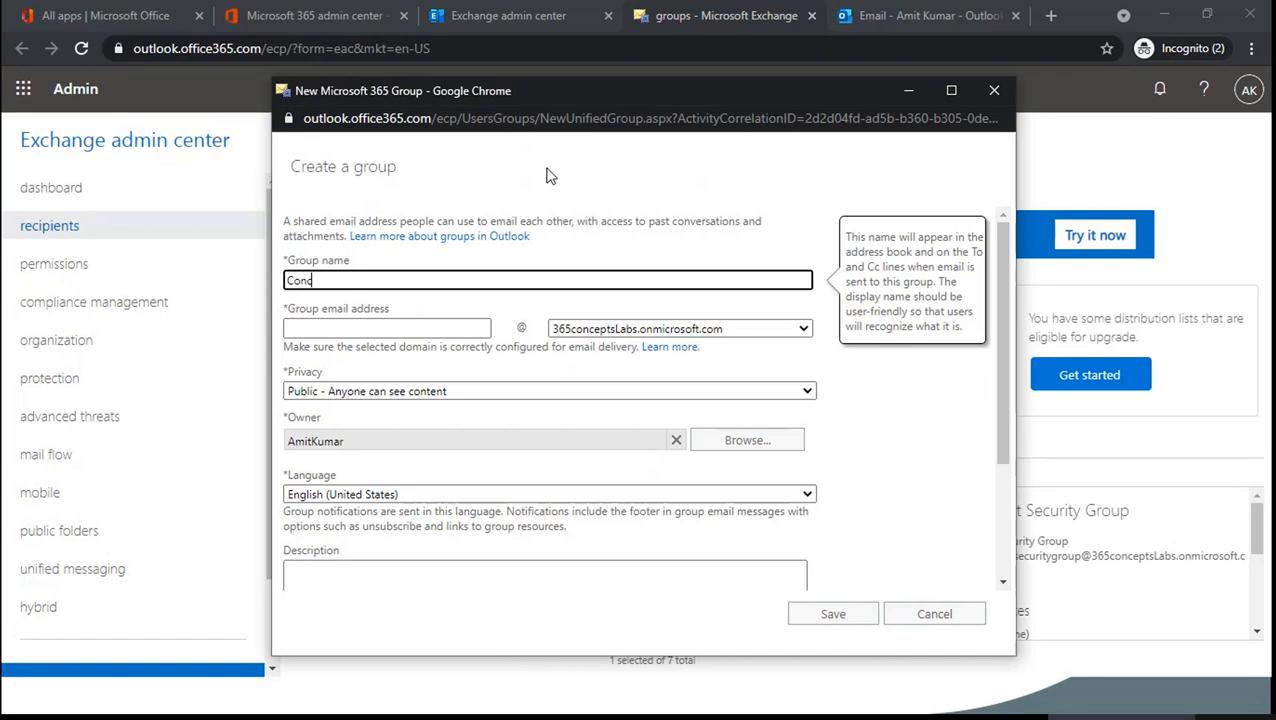
{"action": "type", "text": "epts Office 365 Group"}
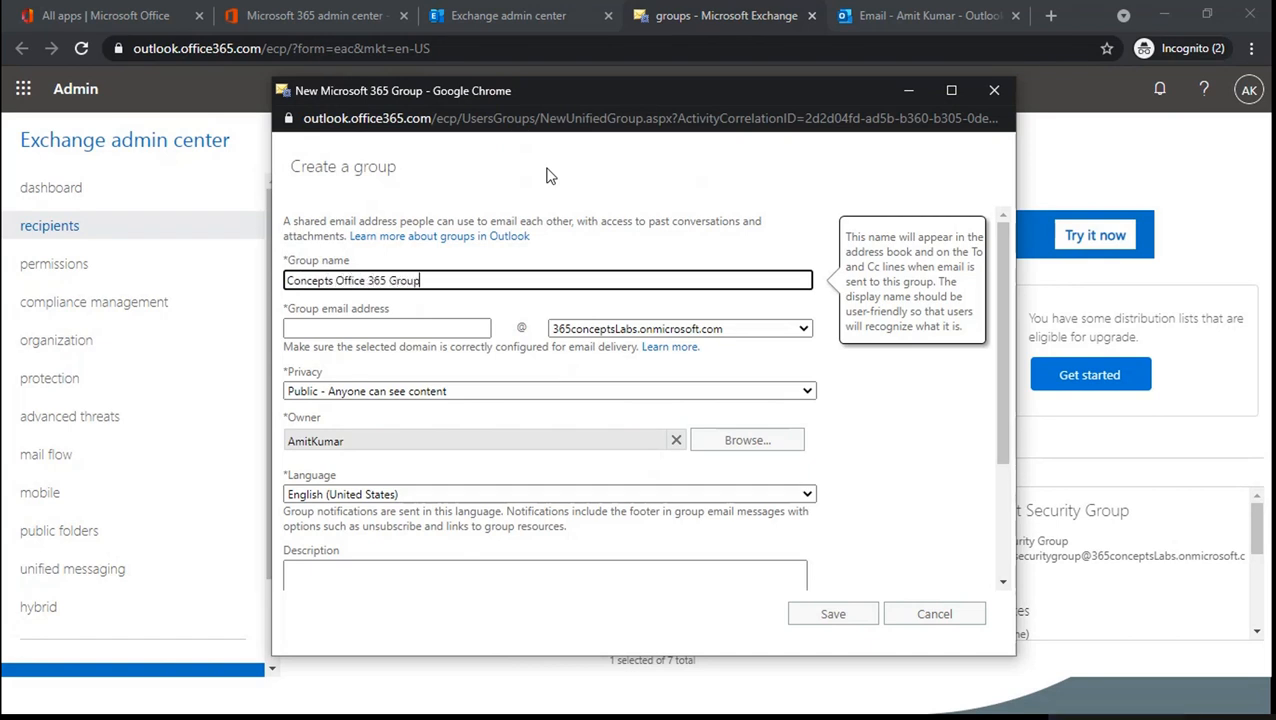
{"action": "left_click", "coordinate": [397, 327]}
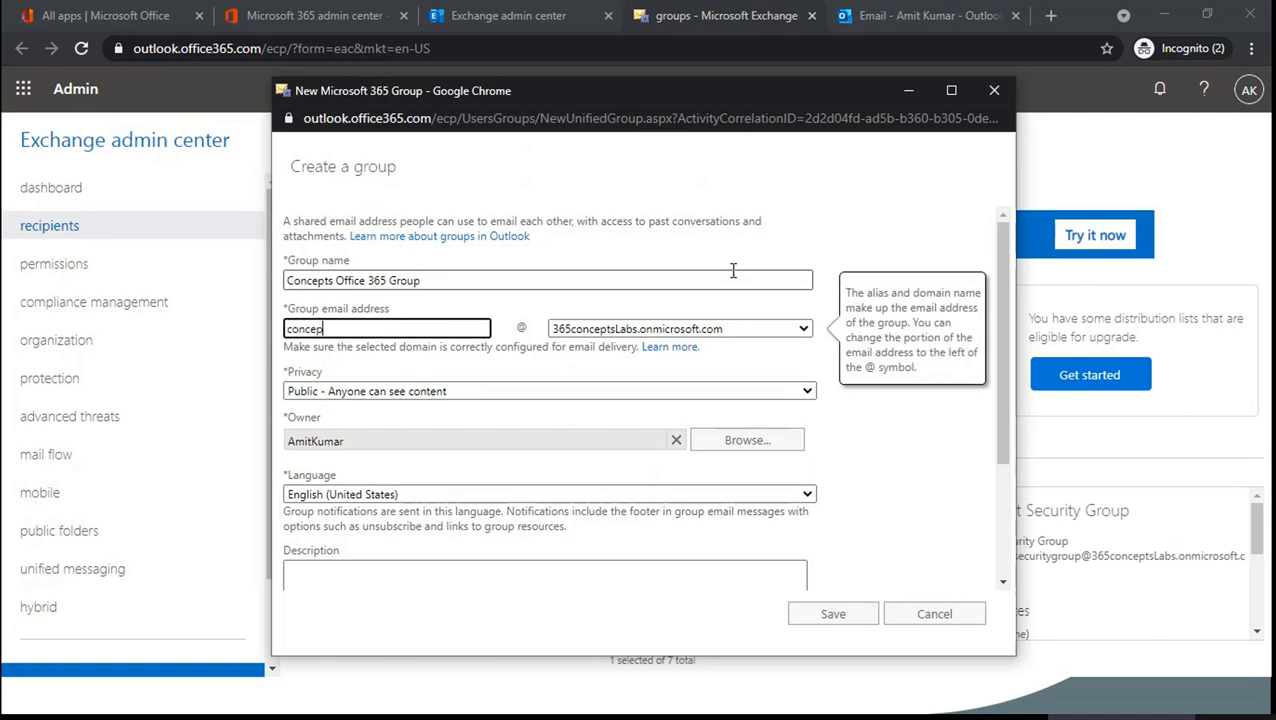
{"action": "type", "text": "conceptsoff"}
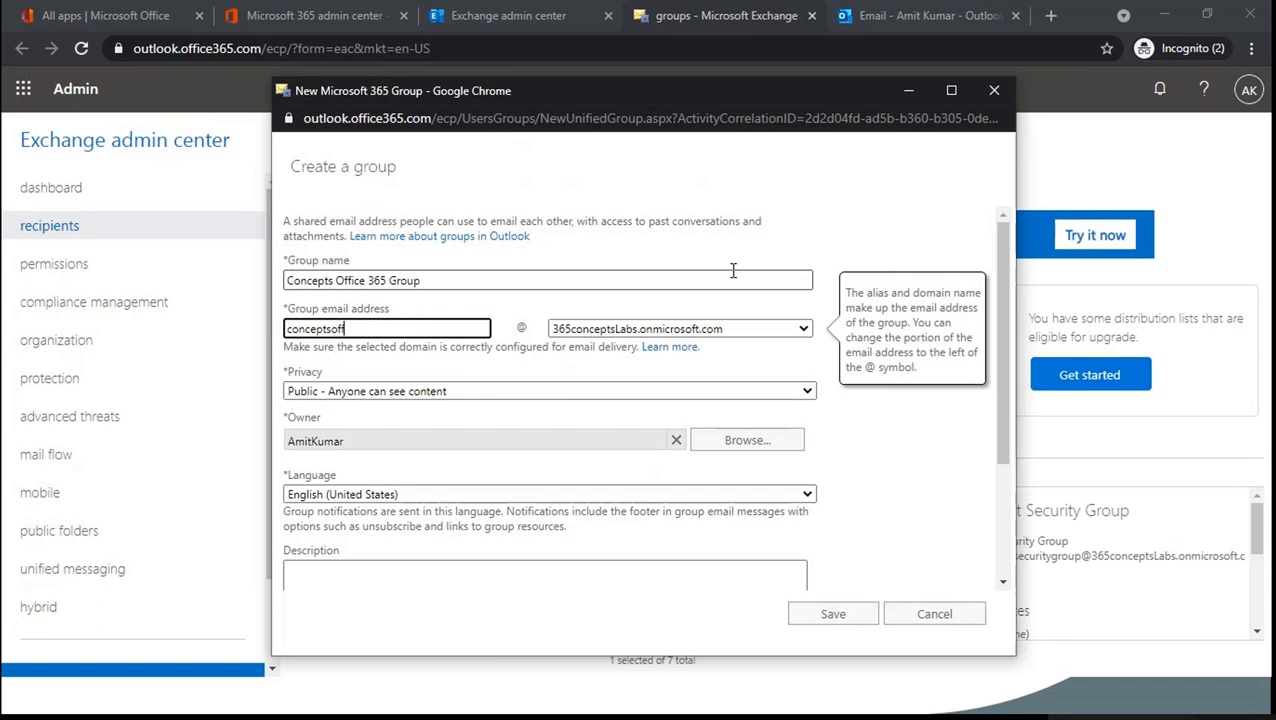
{"action": "type", "text": "ice365"}
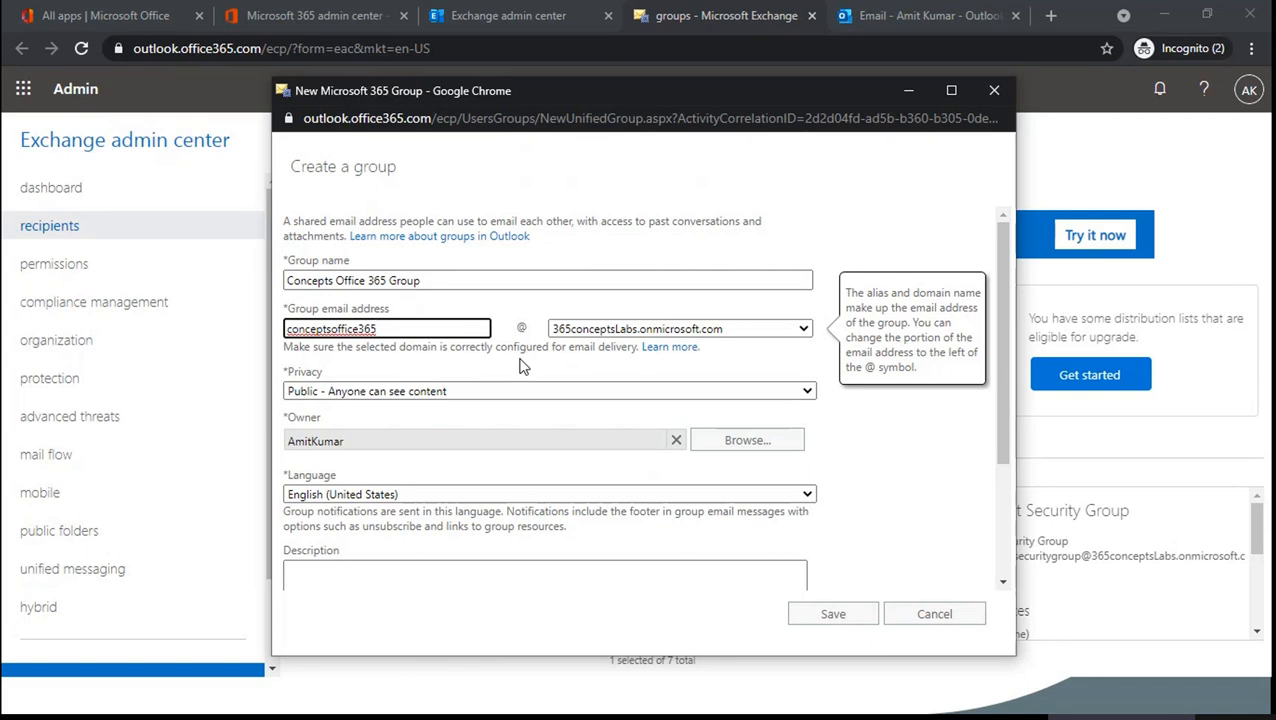
- Keep the group's privacy set to Public and save the new group
{"action": "left_click", "coordinate": [467, 392]}
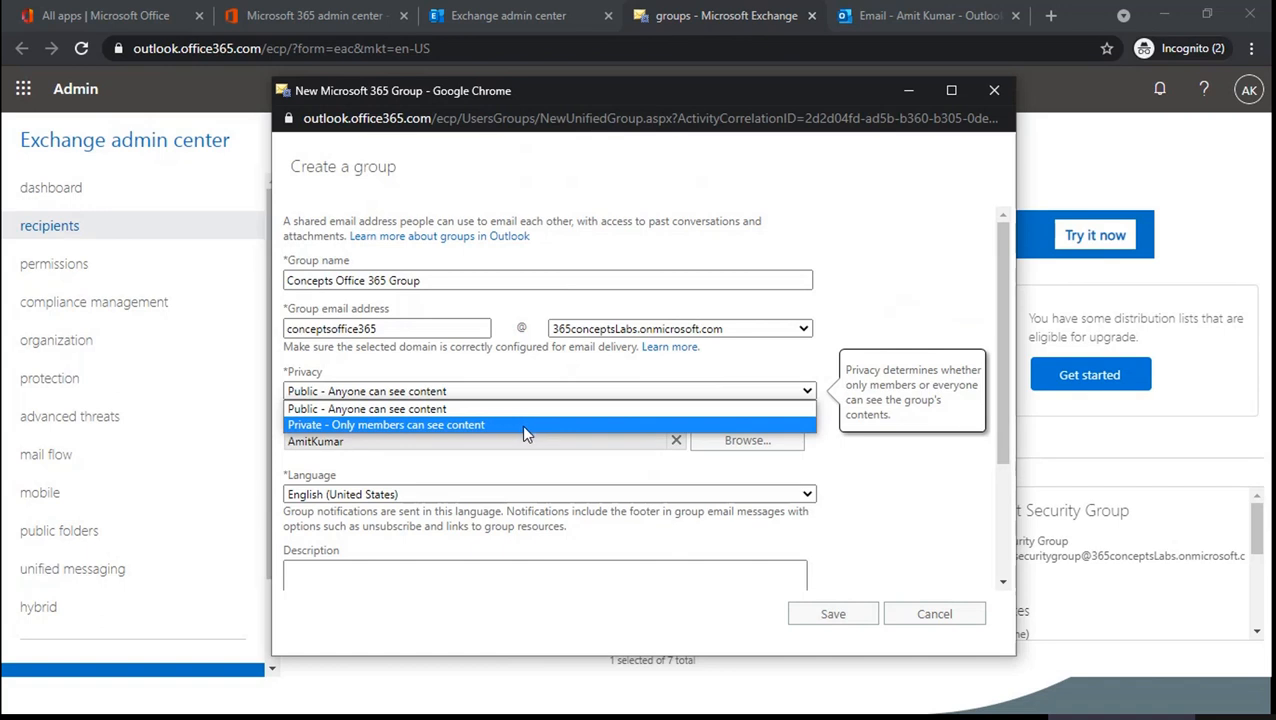
{"action": "left_click", "coordinate": [525, 371]}
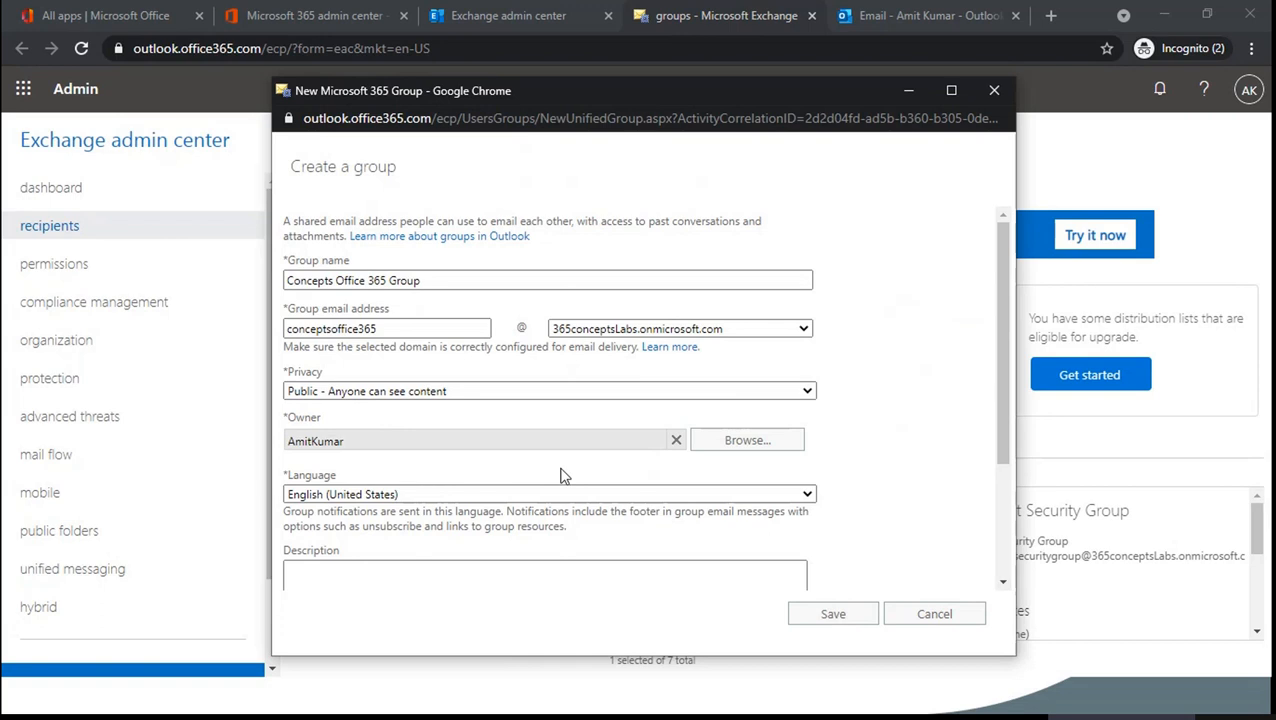
{"action": "scroll", "coordinate": [868, 475], "scroll_direction": "down", "scroll_amount": 1}
{"action": "scroll", "coordinate": [868, 475], "scroll_direction": "down", "scroll_amount": 1}
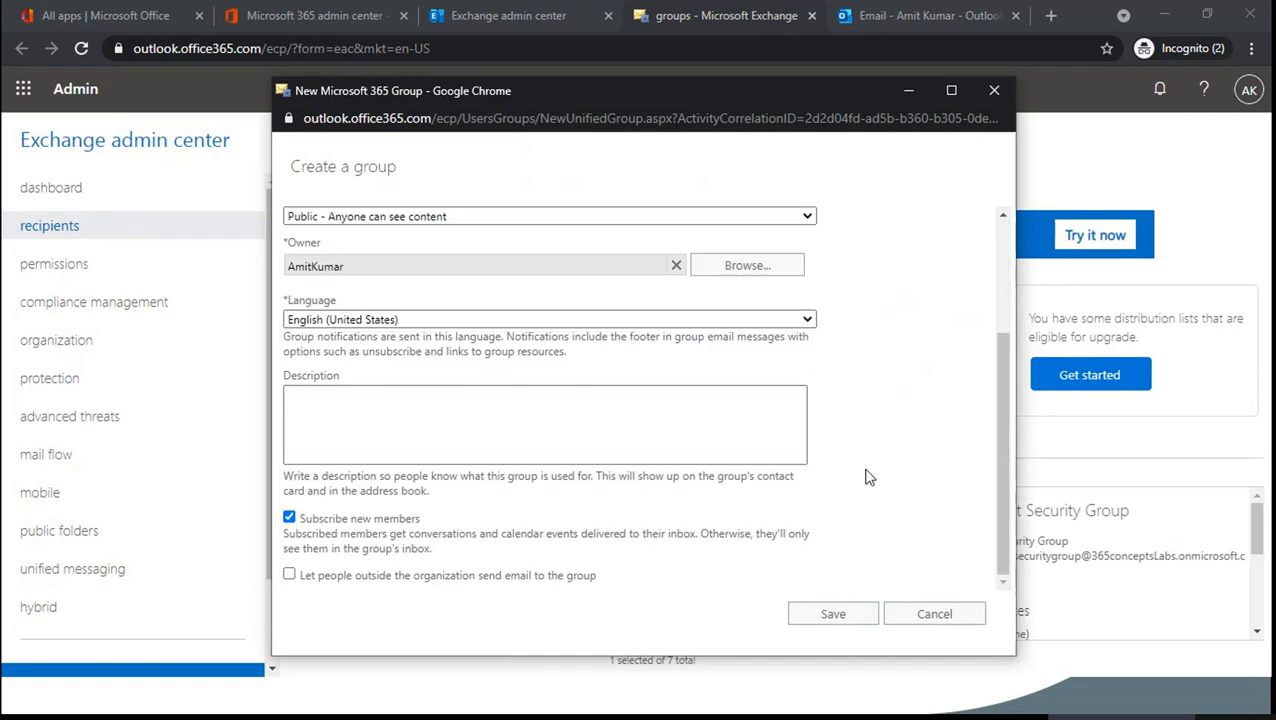
{"action": "left_click", "coordinate": [840, 618]}
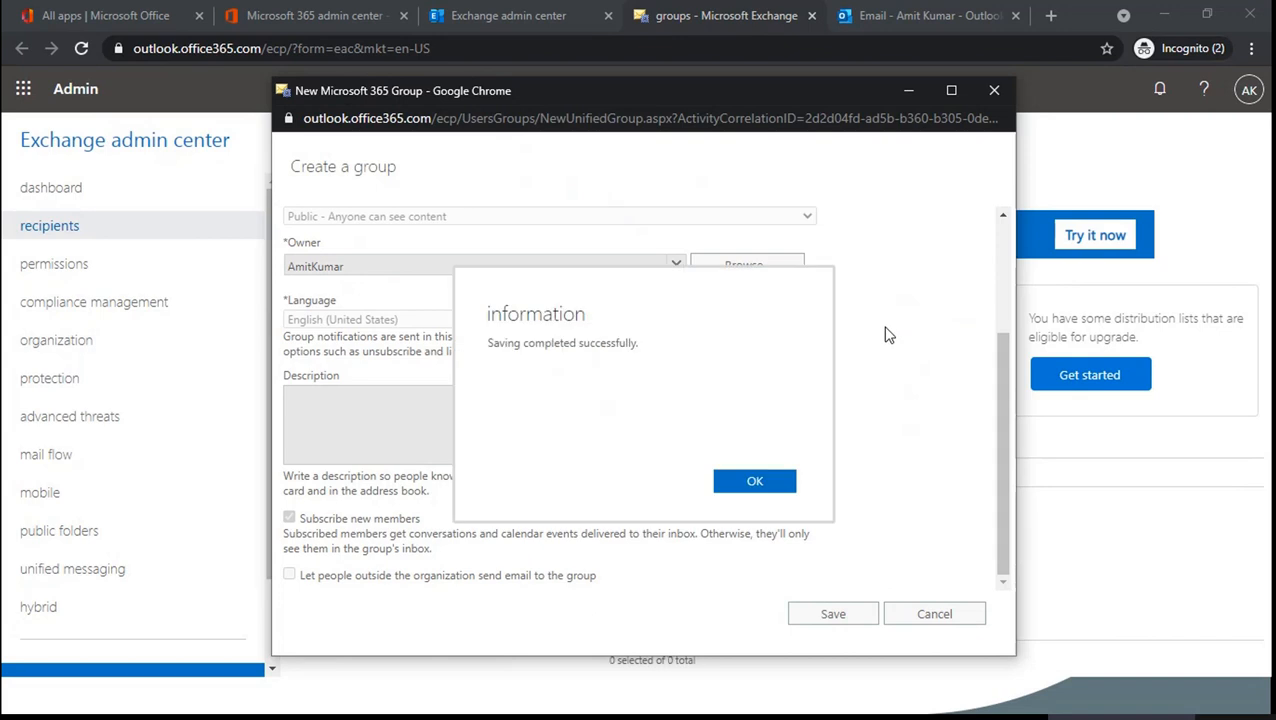
- Acknowledge the save, then add User A and User B to the group's membership and save
{"action": "left_click", "coordinate": [775, 483]}
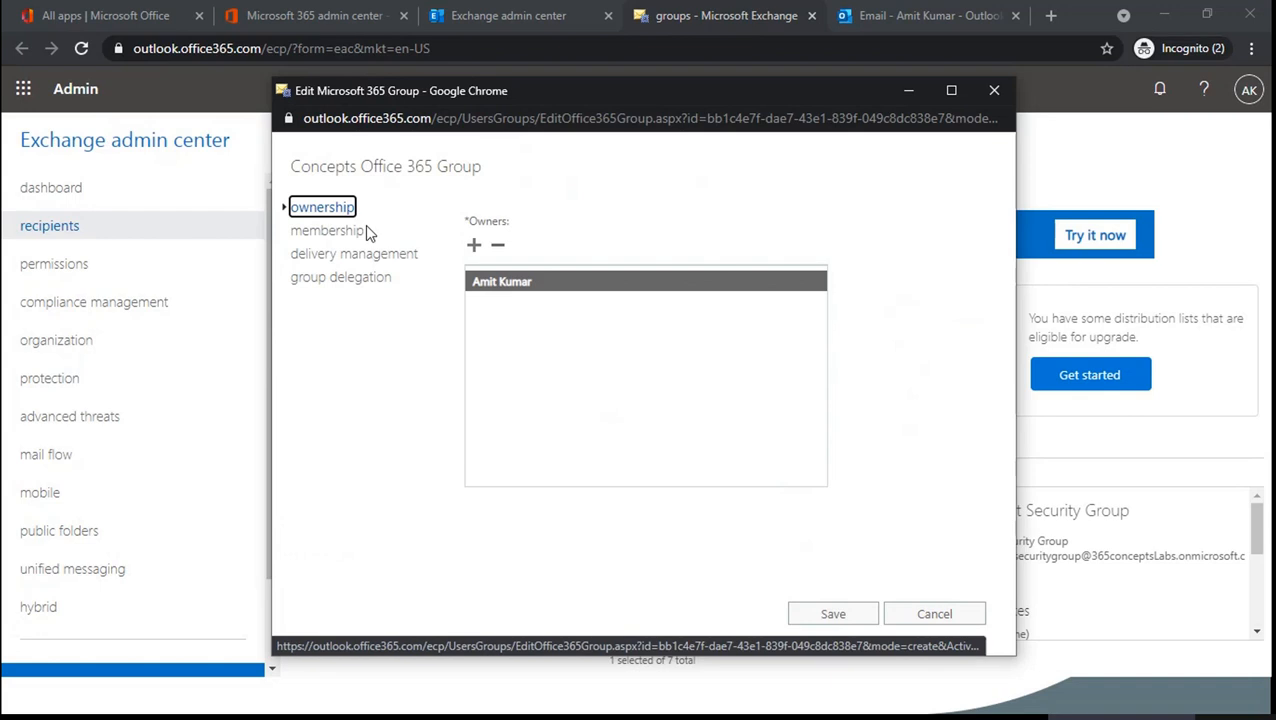
{"action": "left_click", "coordinate": [322, 231]}
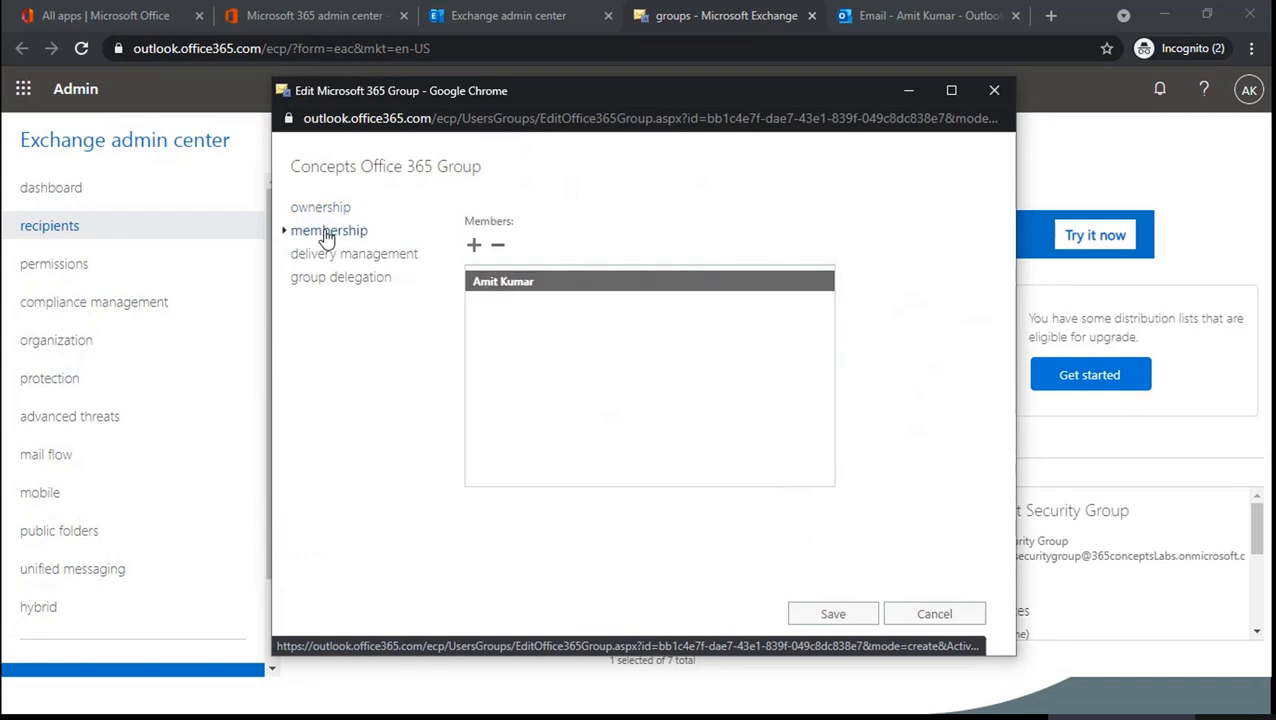
{"action": "left_click", "coordinate": [474, 246]}
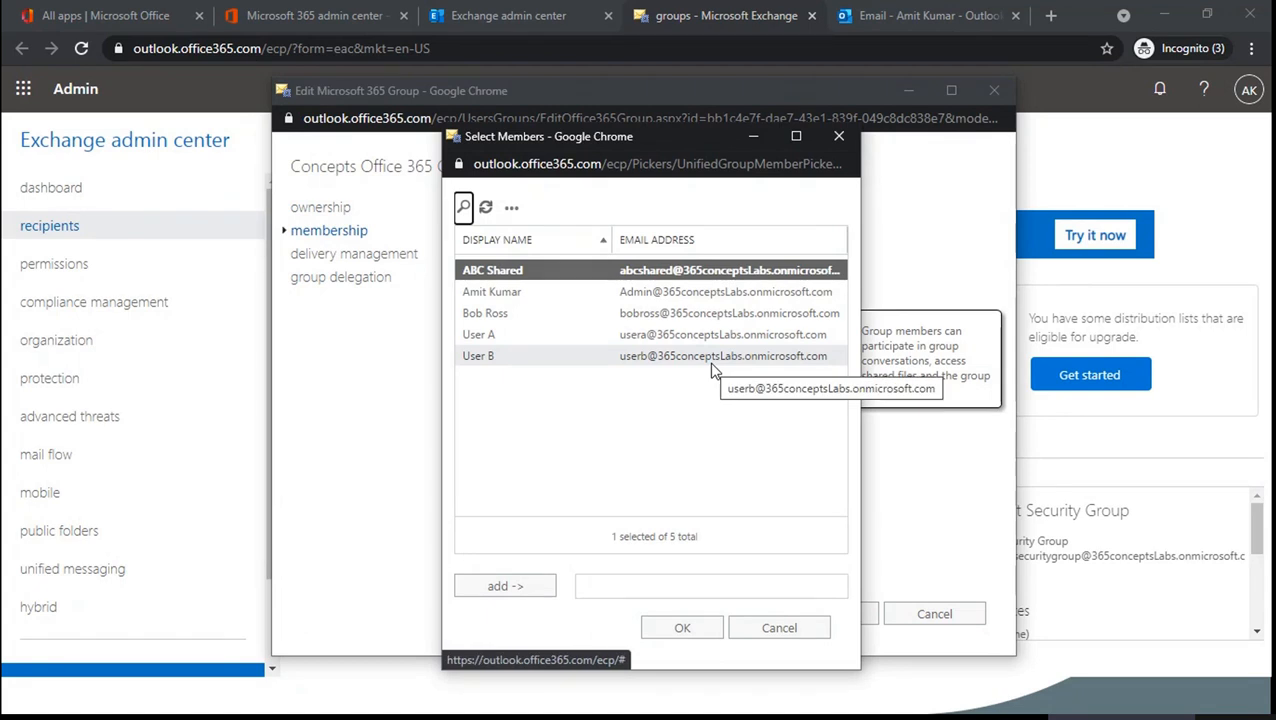
{"action": "double_click", "coordinate": [573, 340]}
{"action": "double_click", "coordinate": [522, 357]}
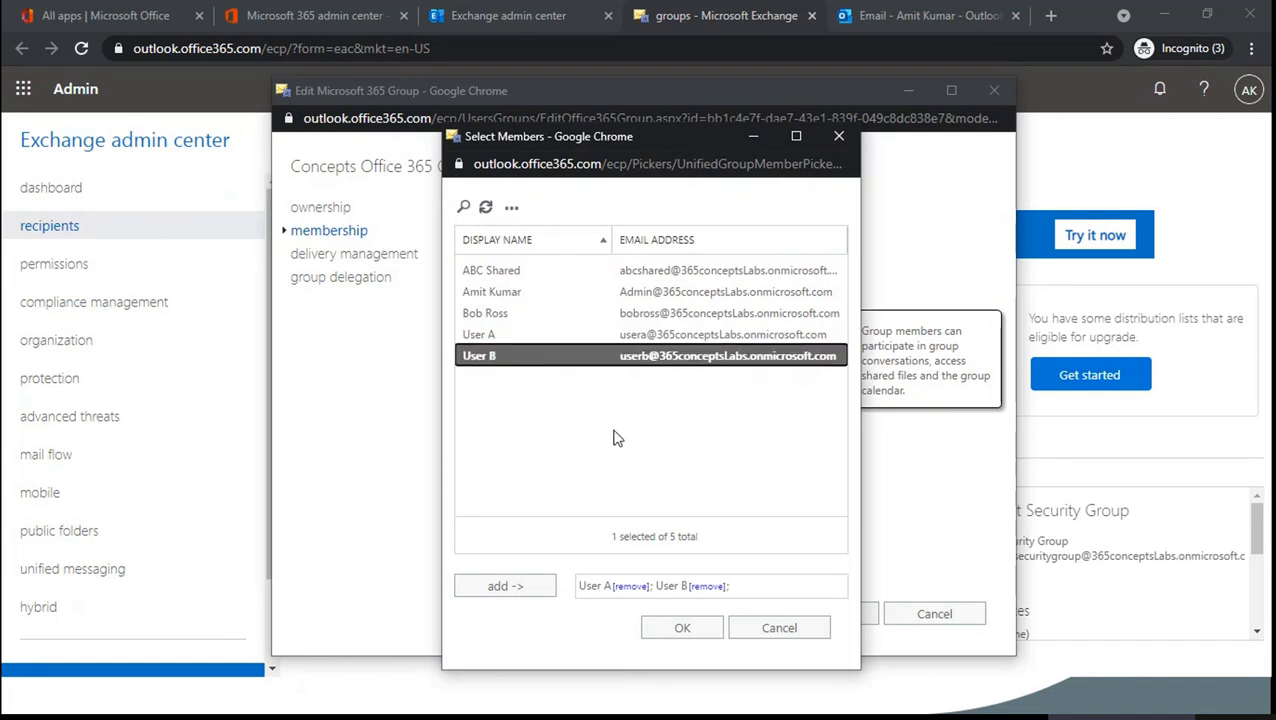
{"action": "left_click", "coordinate": [668, 628]}
{"action": "left_click", "coordinate": [801, 615]}
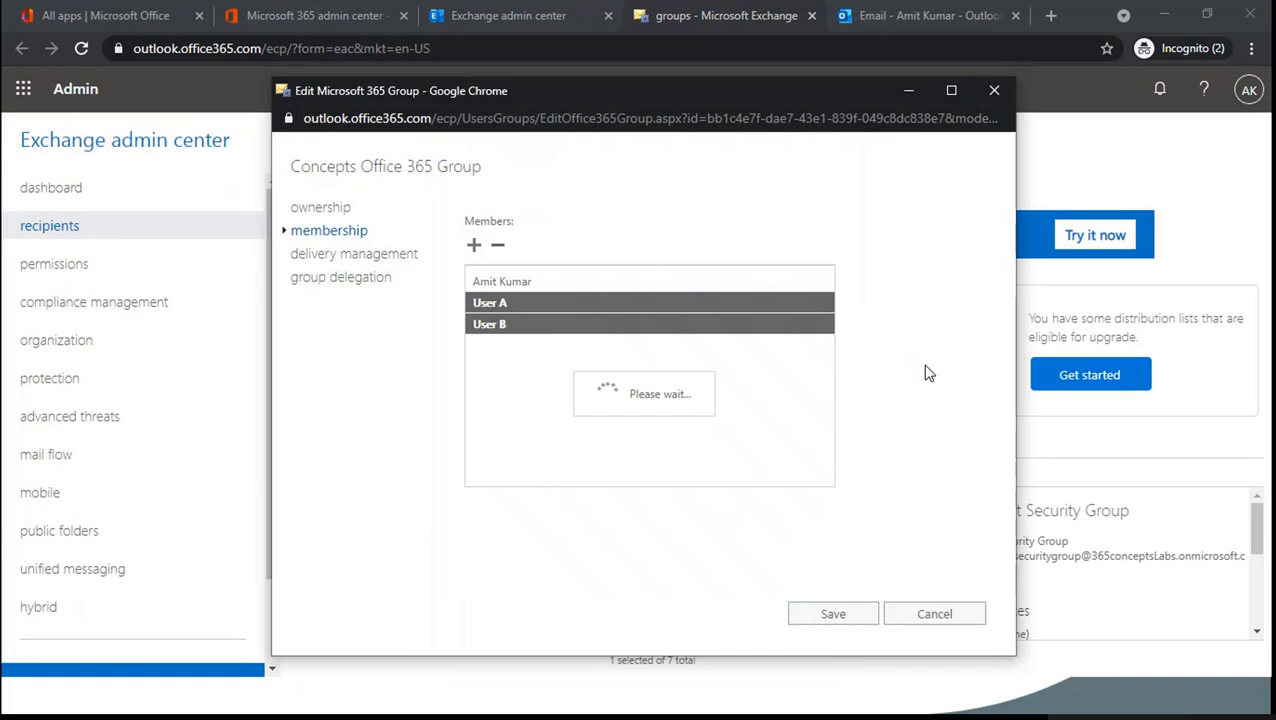
{"action": "left_click", "coordinate": [768, 486]}
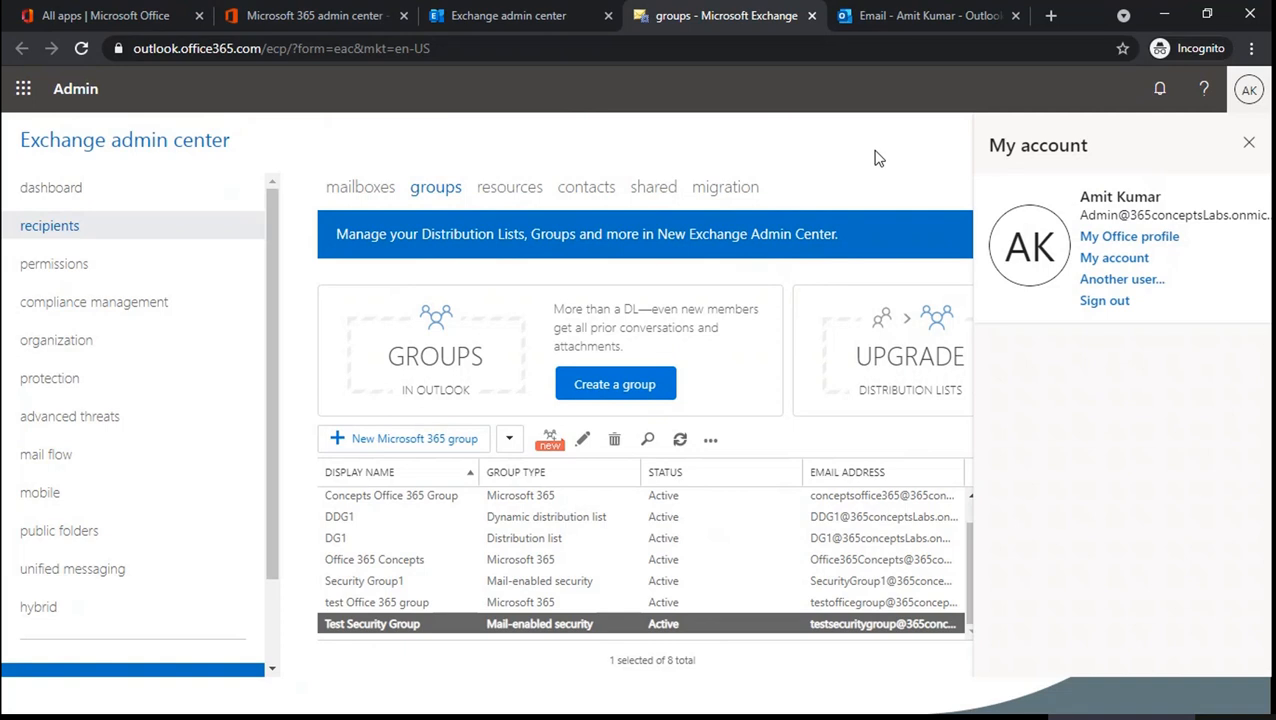
- Switch to the Outlook mailbox and open the Concepts Office 365 Group mail folder
{"action": "left_click", "coordinate": [1248, 142]}
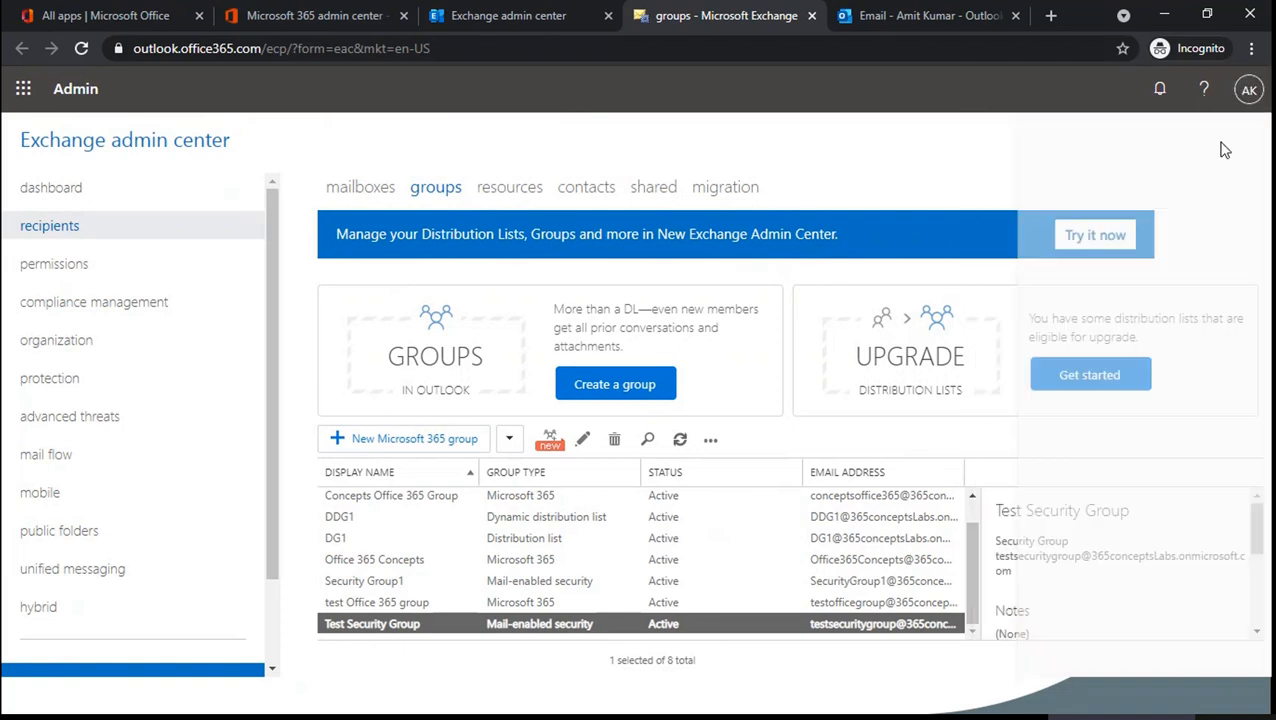
{"action": "left_click", "coordinate": [954, 18]}
{"action": "scroll", "coordinate": [110, 405], "scroll_direction": "down", "scroll_amount": 5}
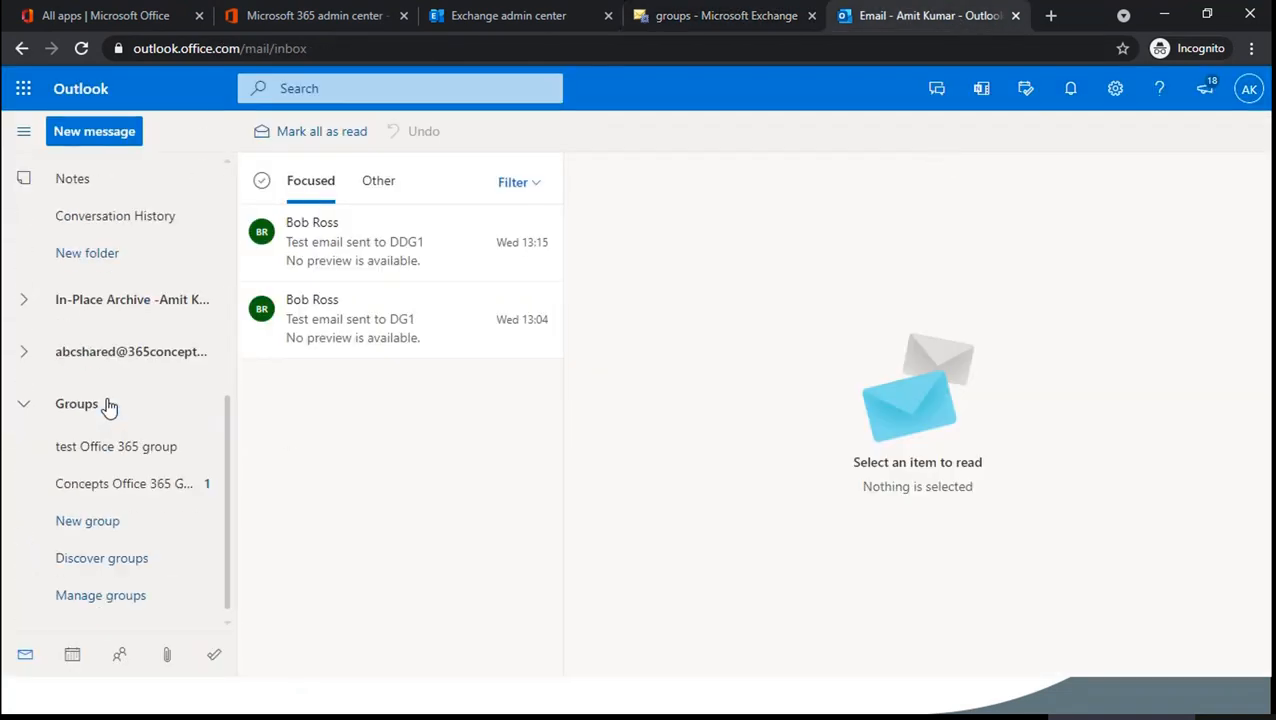
{"action": "left_click", "coordinate": [122, 486]}
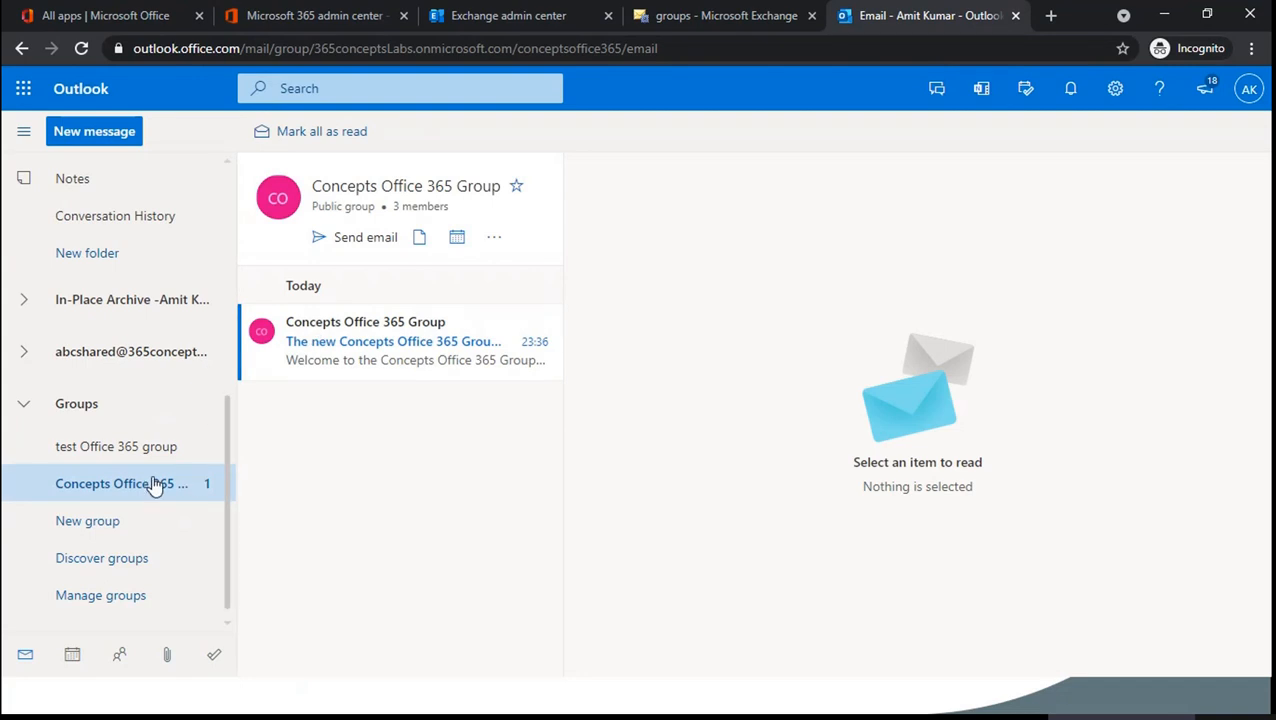
{"action": "scroll", "coordinate": [125, 376], "scroll_direction": "up", "scroll_amount": 5}
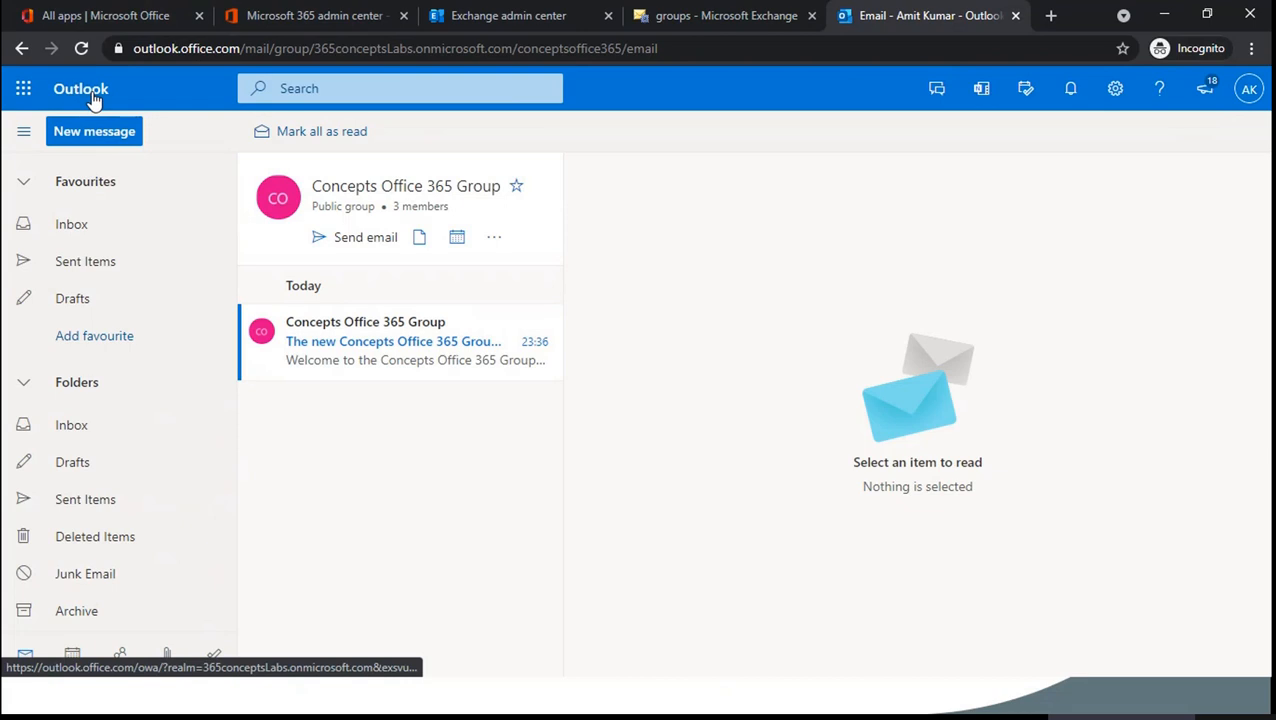
- Check the account profile card, then open the group's calendar in a new tab
{"action": "left_click", "coordinate": [1249, 88]}
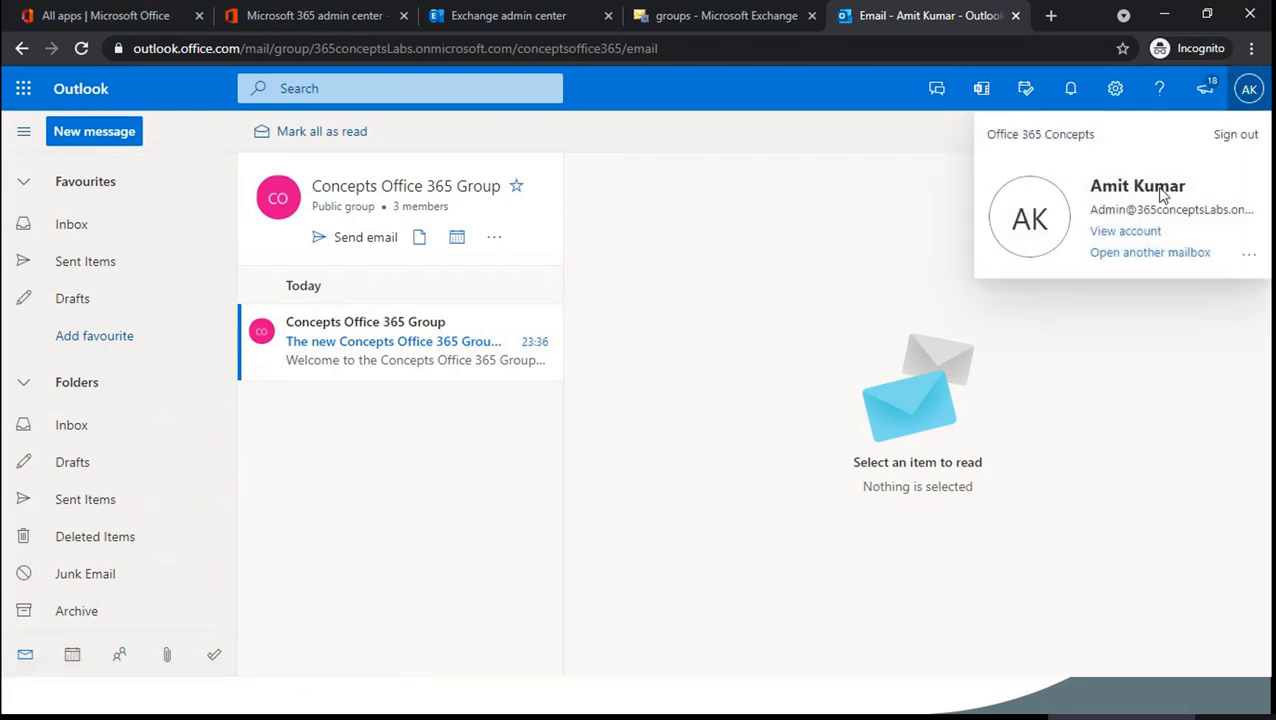
{"action": "left_click", "coordinate": [848, 274]}
{"action": "scroll", "coordinate": [107, 415], "scroll_direction": "down", "scroll_amount": 2}
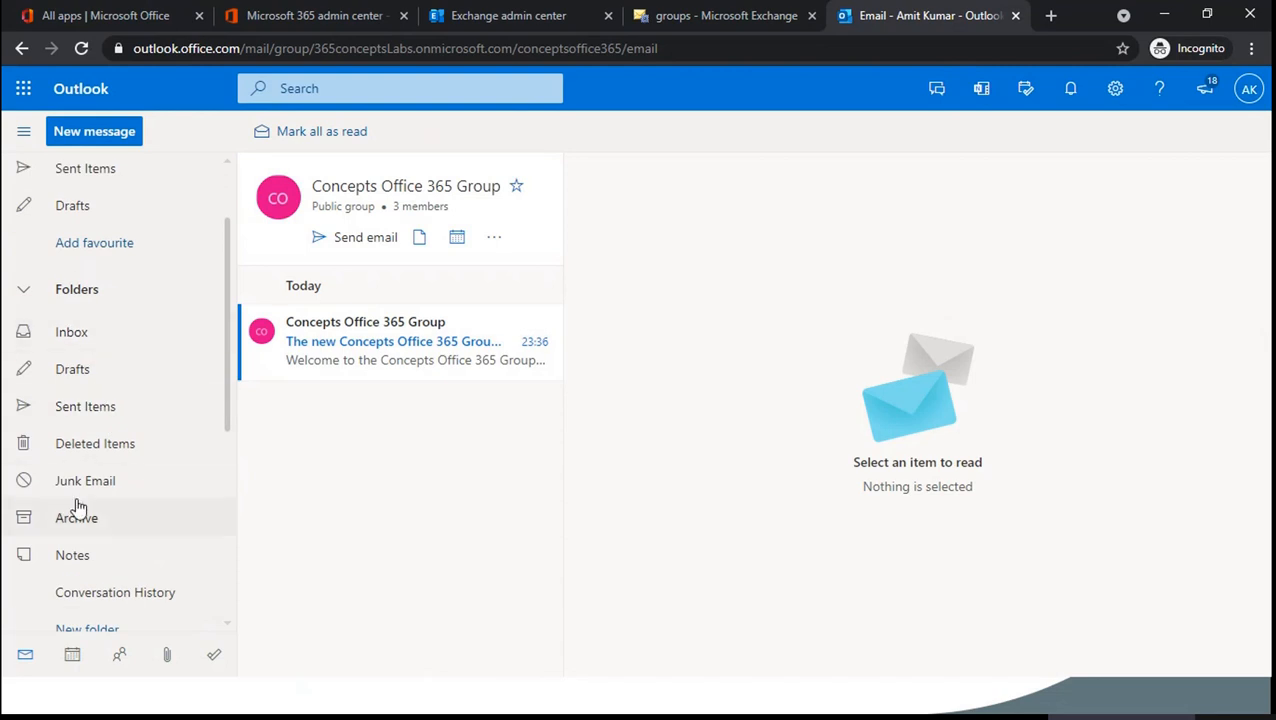
{"action": "scroll", "coordinate": [117, 410], "scroll_direction": "down", "scroll_amount": 4}
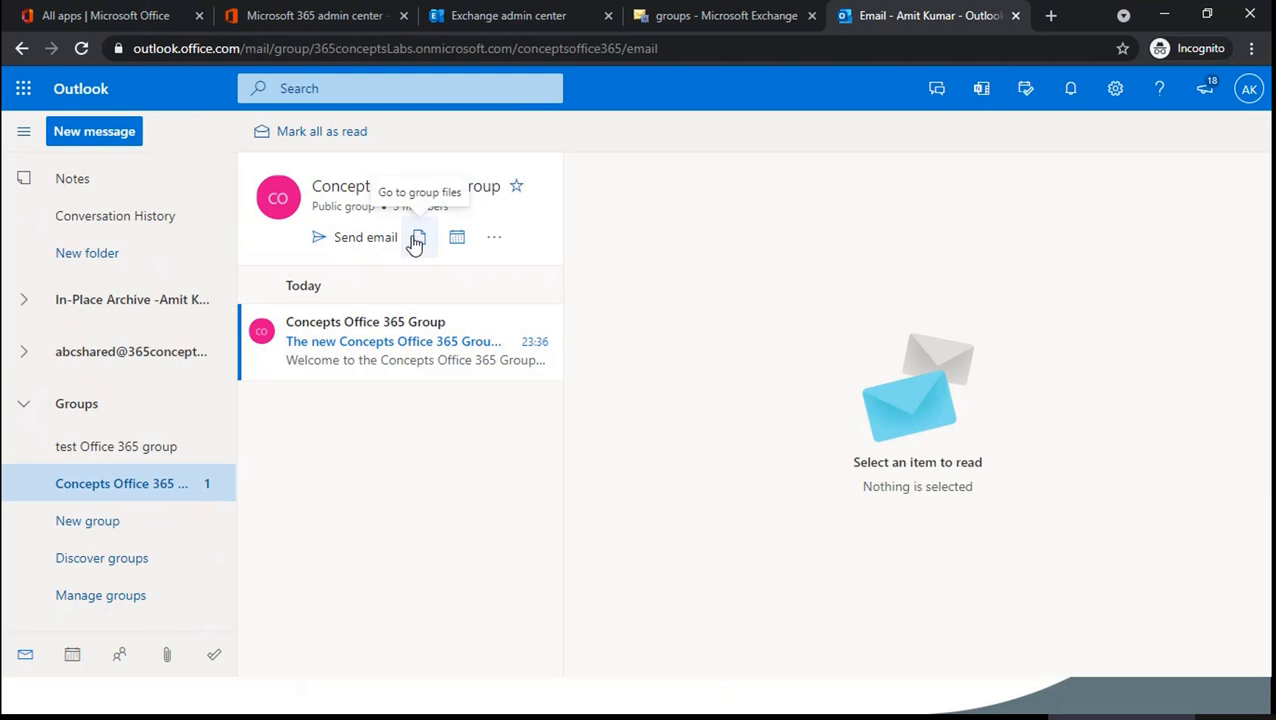
{"action": "left_click", "coordinate": [458, 238]}
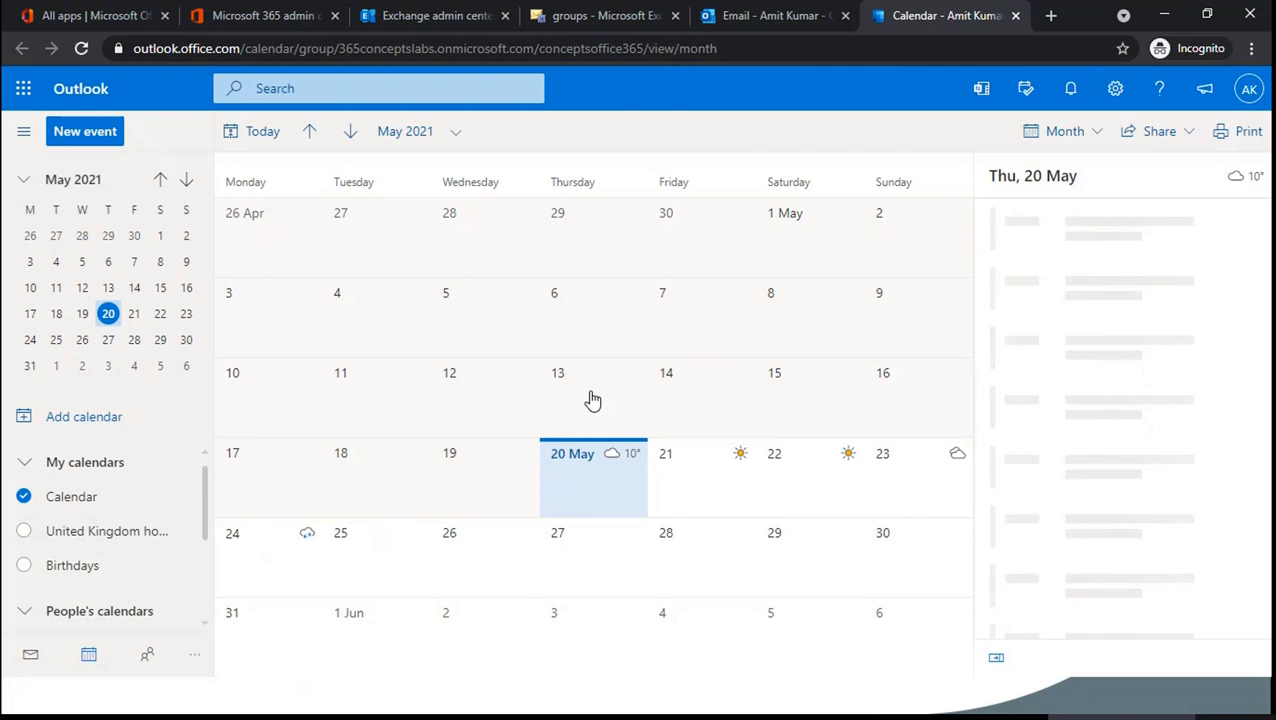
- Hide the personal and shared mailbox calendars, showing only the Concepts Office 365 Group calendar
{"action": "scroll", "coordinate": [105, 495], "scroll_direction": "down", "scroll_amount": 3}
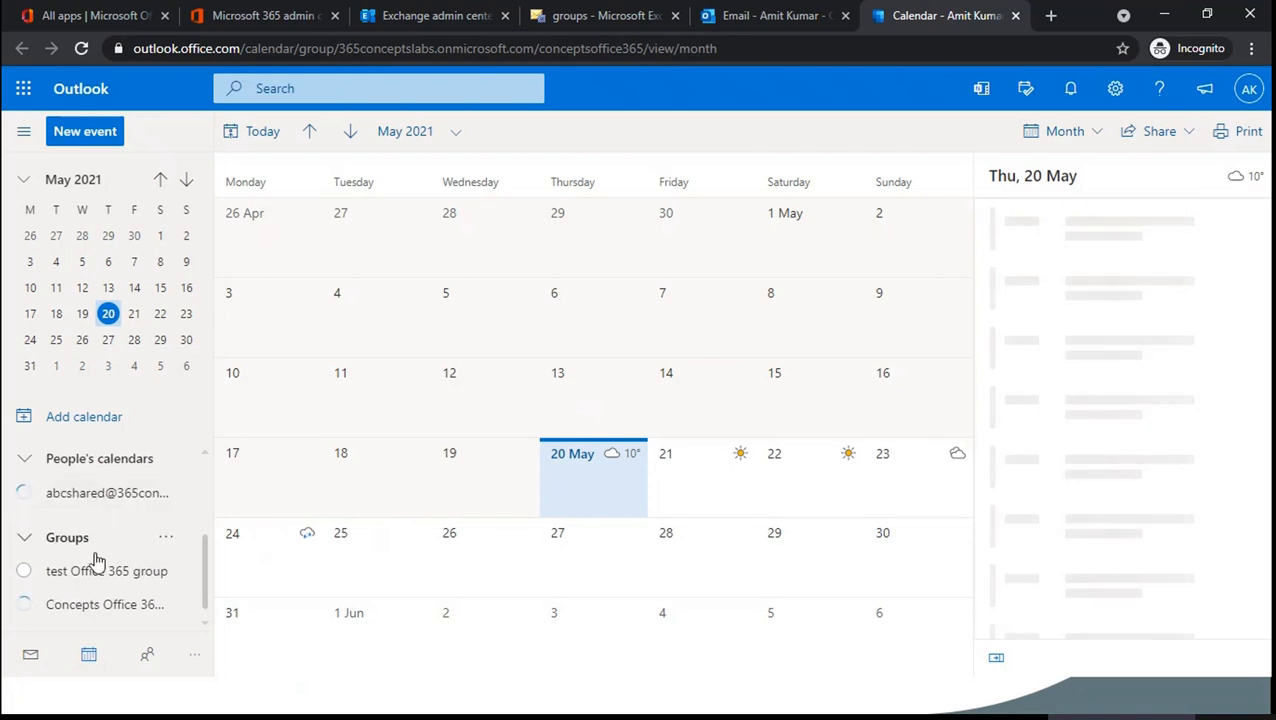
{"action": "scroll", "coordinate": [94, 563], "scroll_direction": "up", "scroll_amount": 3}
{"action": "left_click", "coordinate": [23, 497]}
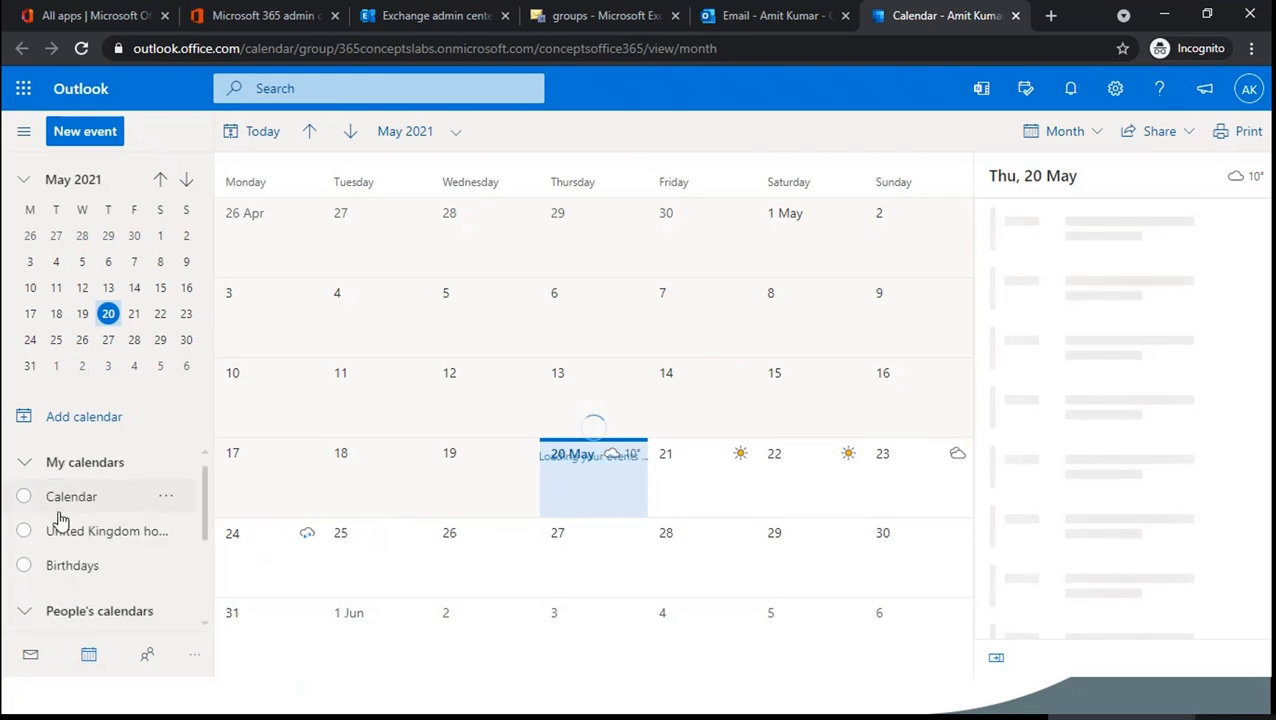
{"action": "scroll", "coordinate": [80, 530], "scroll_direction": "down", "scroll_amount": 3}
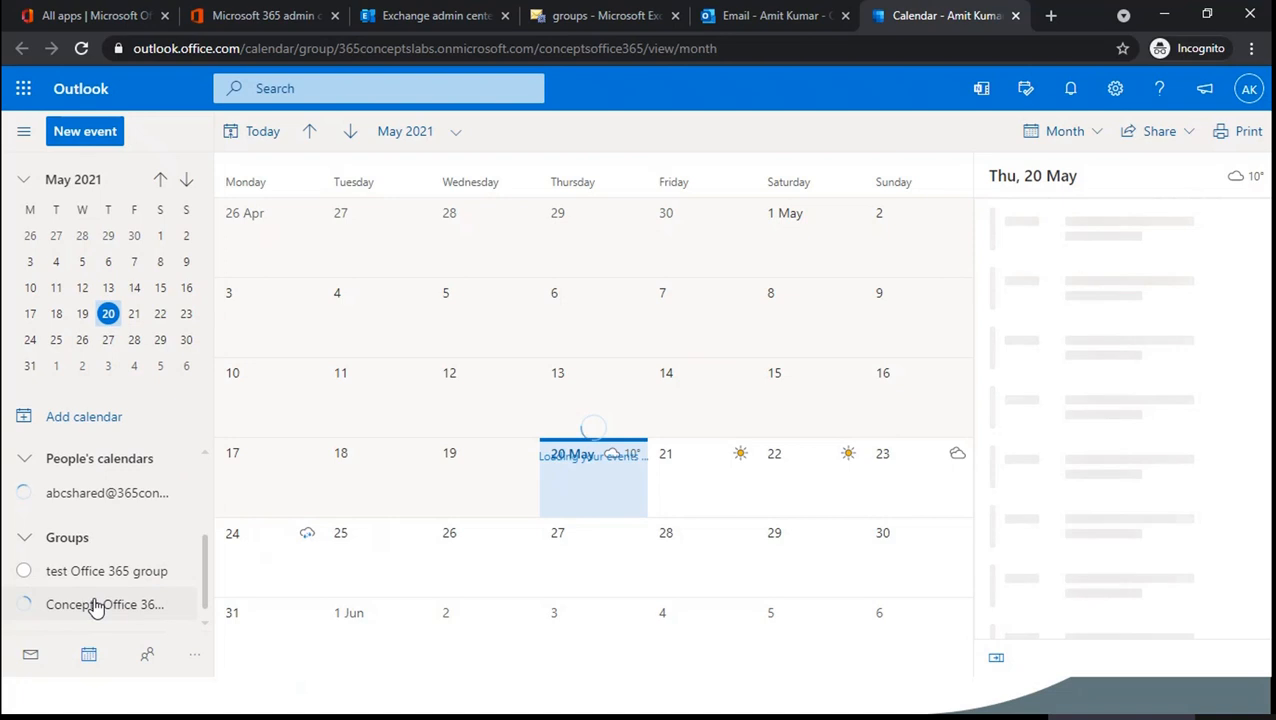
{"action": "left_click", "coordinate": [22, 605]}
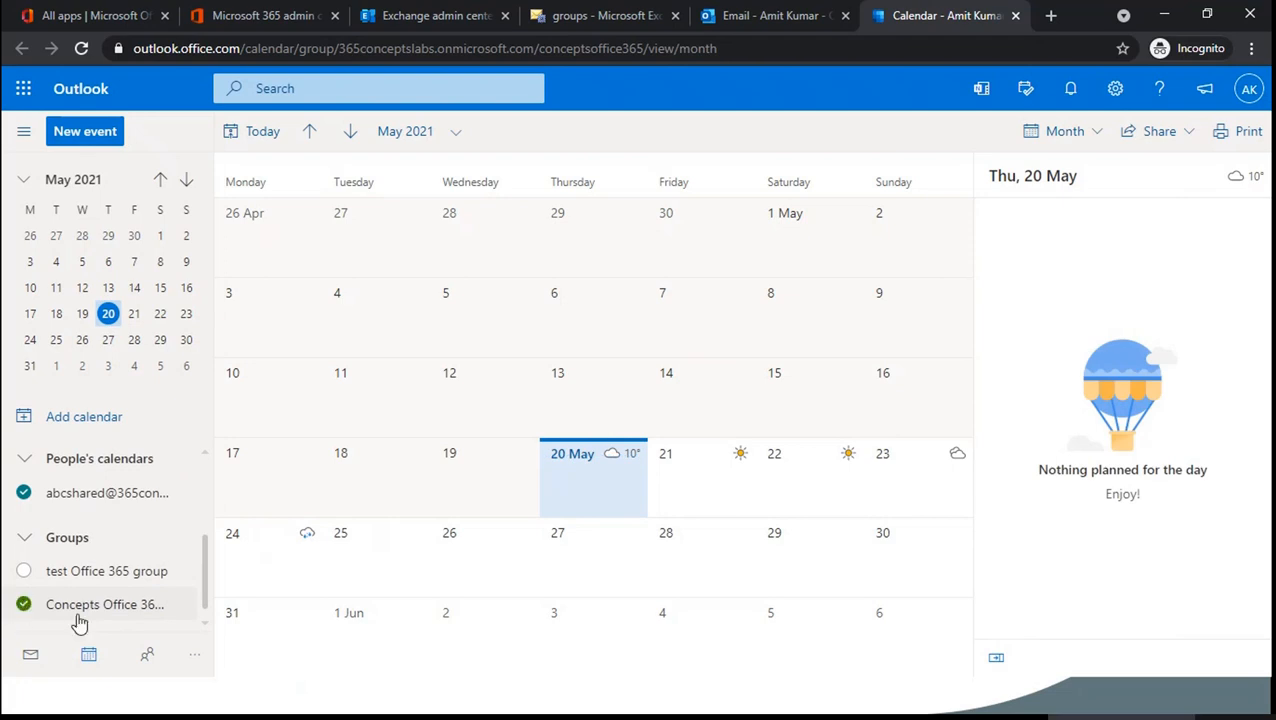
{"action": "left_click", "coordinate": [24, 493]}
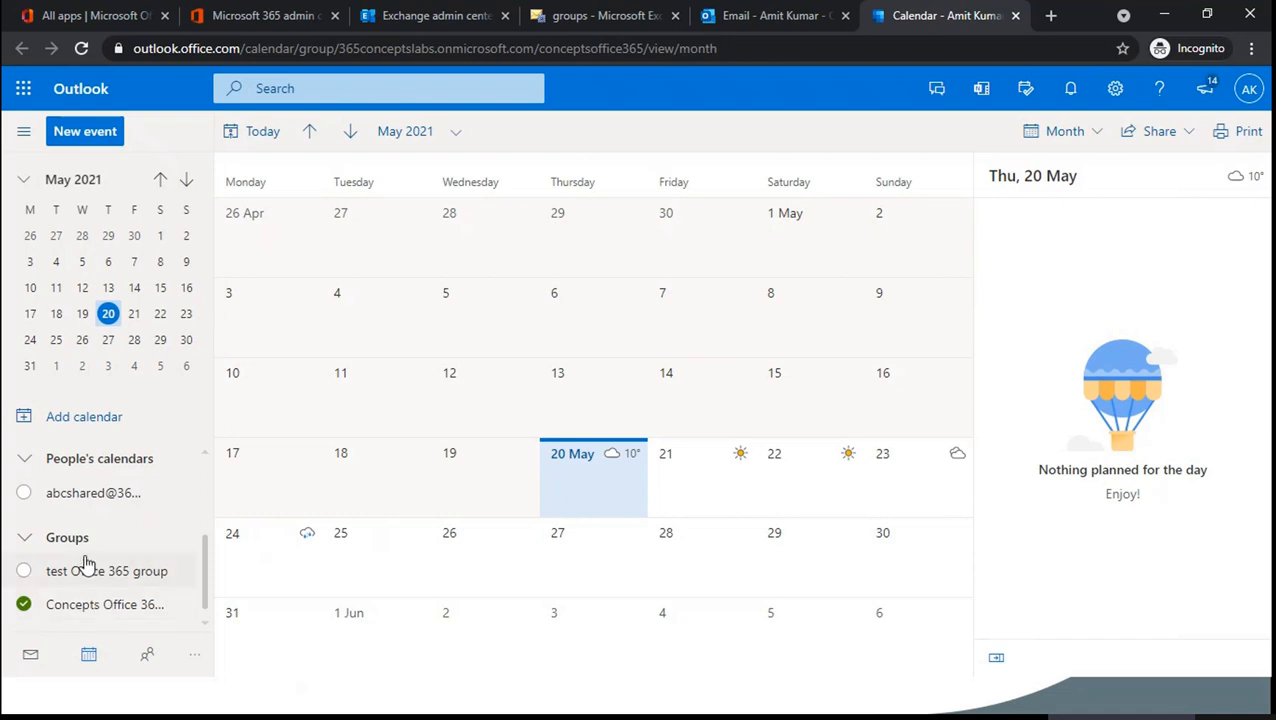
{"action": "scroll", "coordinate": [88, 565], "scroll_direction": "up", "scroll_amount": 2}
{"action": "scroll", "coordinate": [94, 556], "scroll_direction": "down", "scroll_amount": 2}
- Add and save a 30-minute 'Test Meeting' at 08:00 on Friday 21 May
{"action": "double_click", "coordinate": [678, 478]}
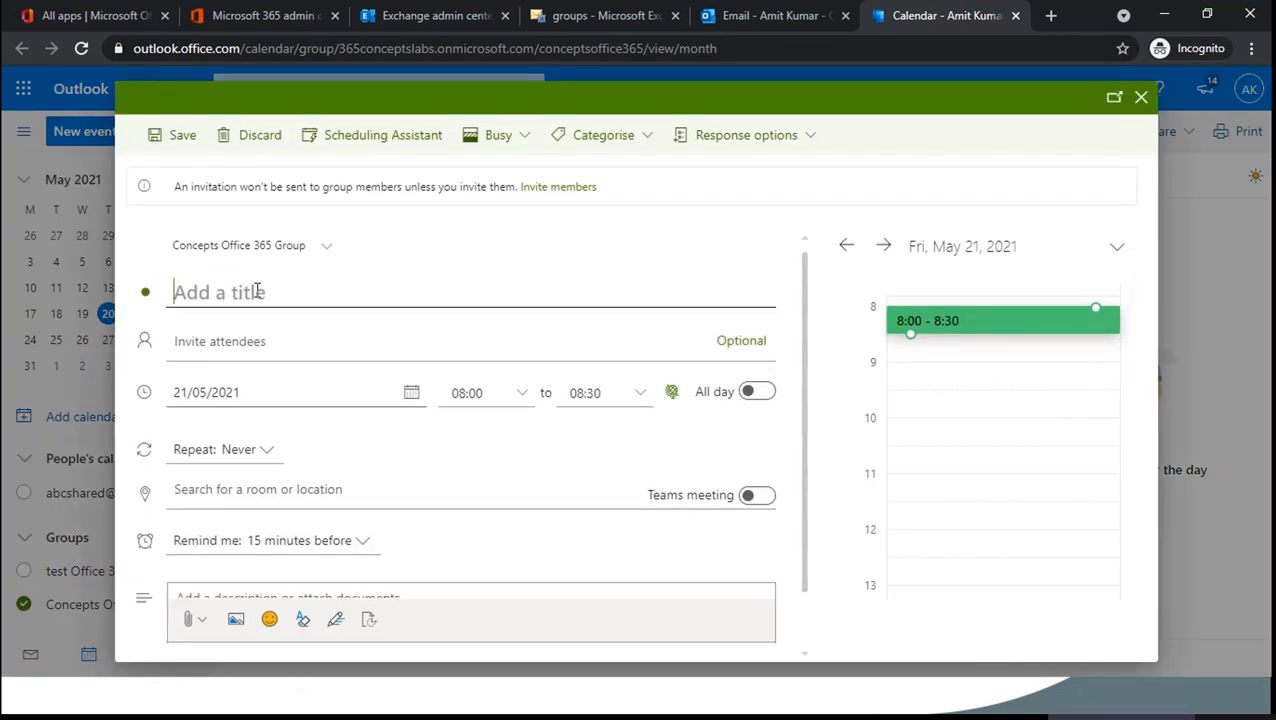
{"action": "type", "text": "Test "}
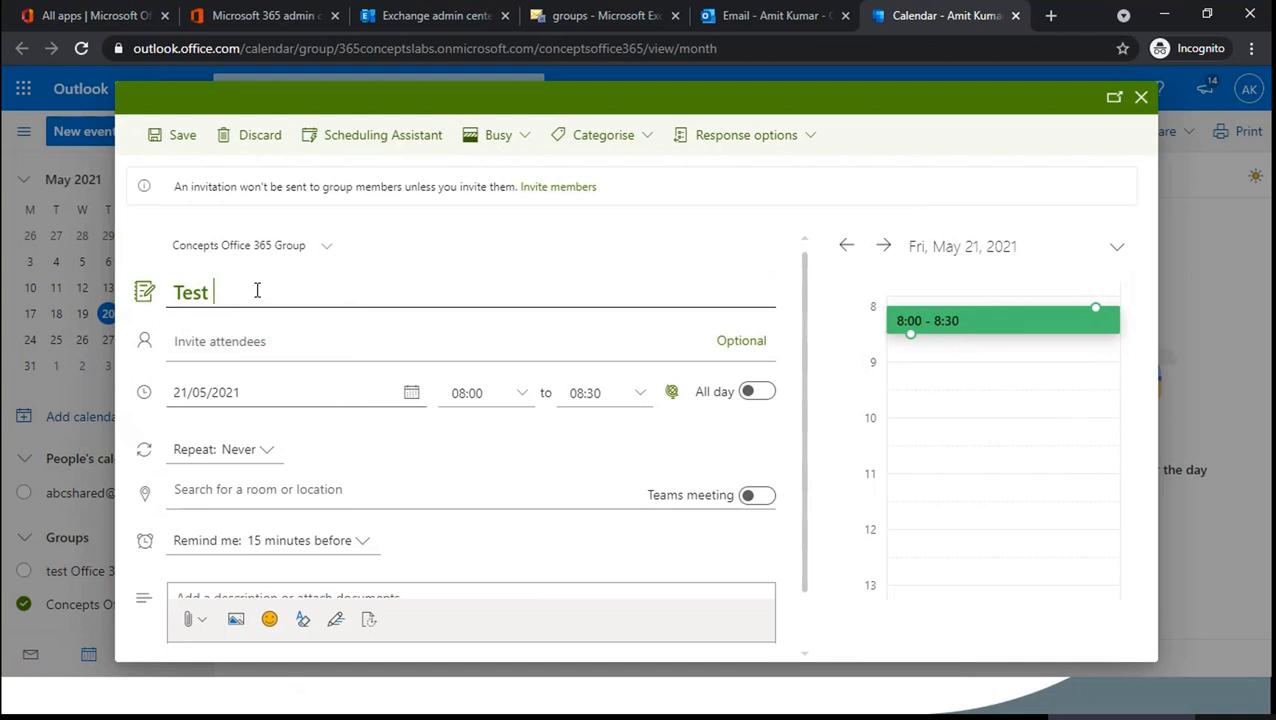
{"action": "type", "text": "Meeting"}
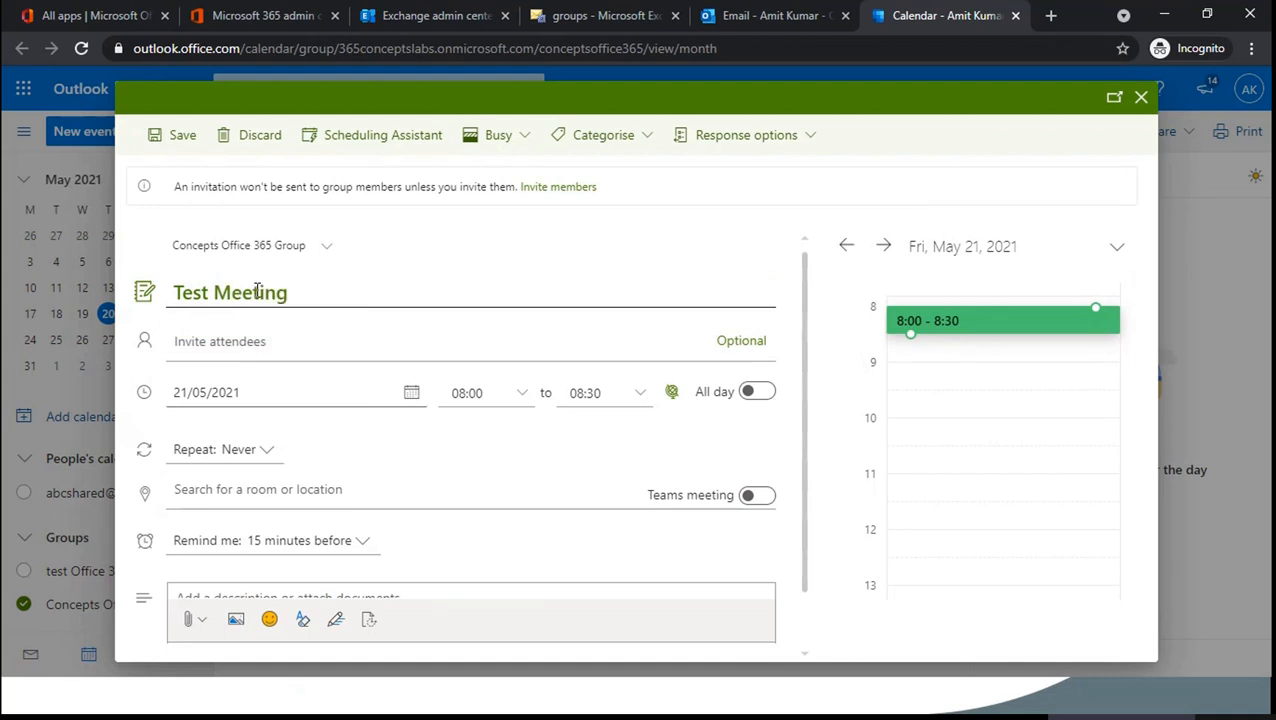
{"action": "left_click", "coordinate": [178, 135]}
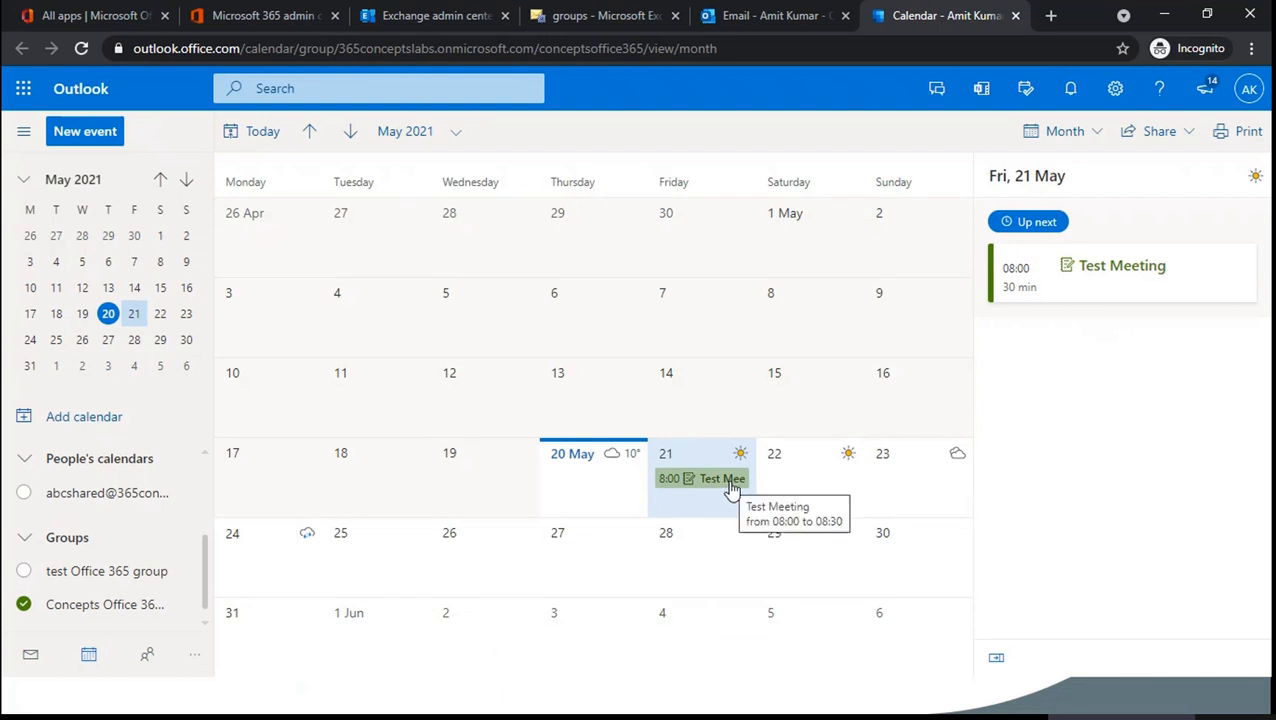
- Search the Start menu for 'edge', then cancel and cycle windows back to the Outlook calendar
{"action": "key", "text": "super"}
{"action": "type", "text": "edge"}
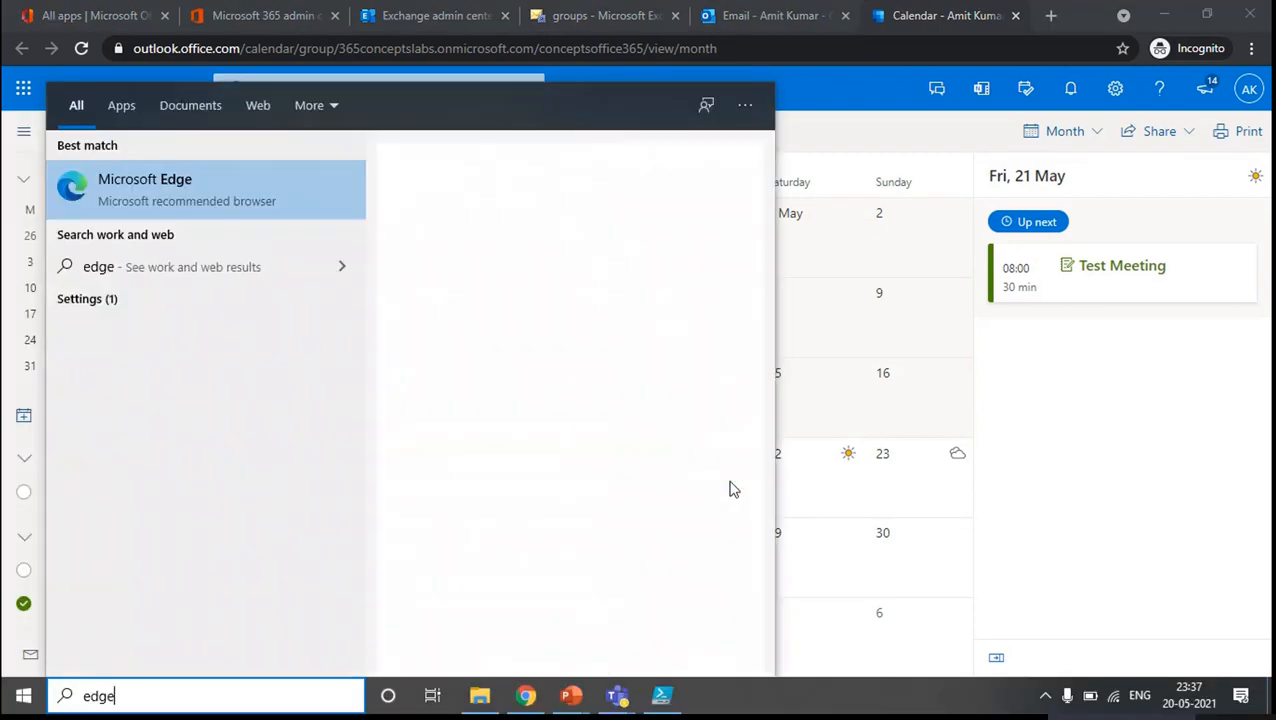
{"action": "right_click", "coordinate": [607, 246]}
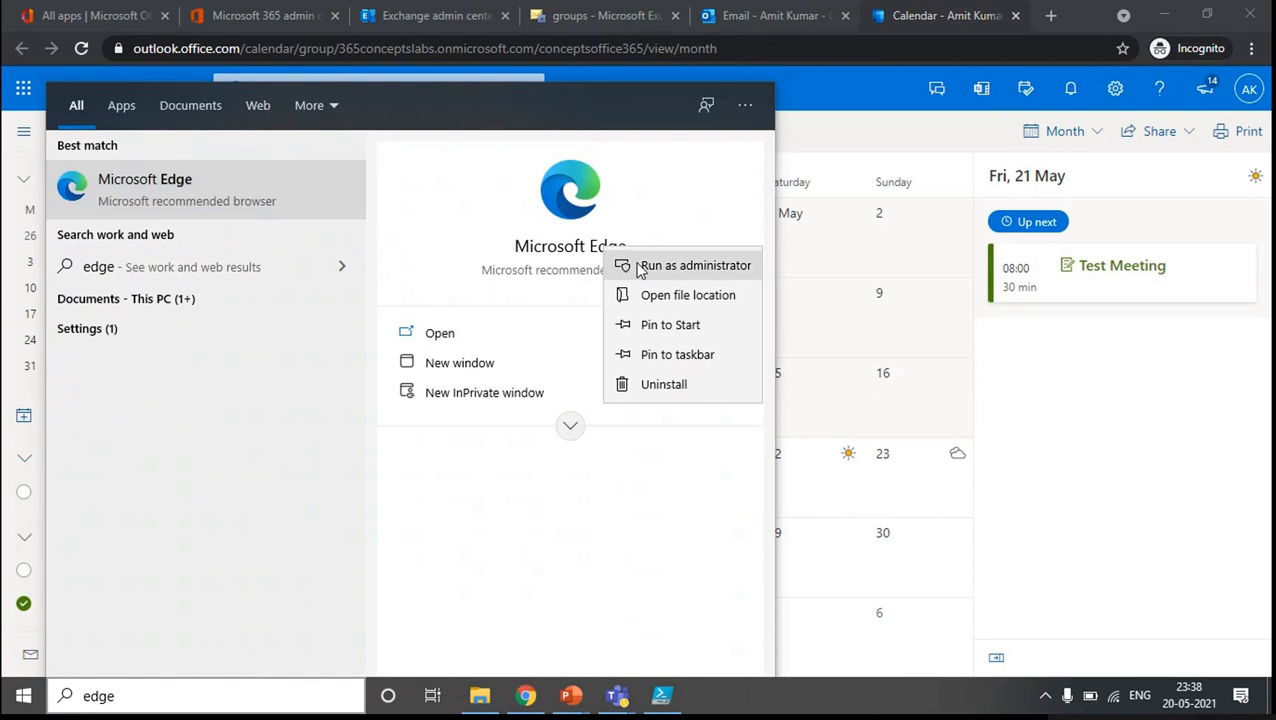
{"action": "left_click", "coordinate": [650, 268]}
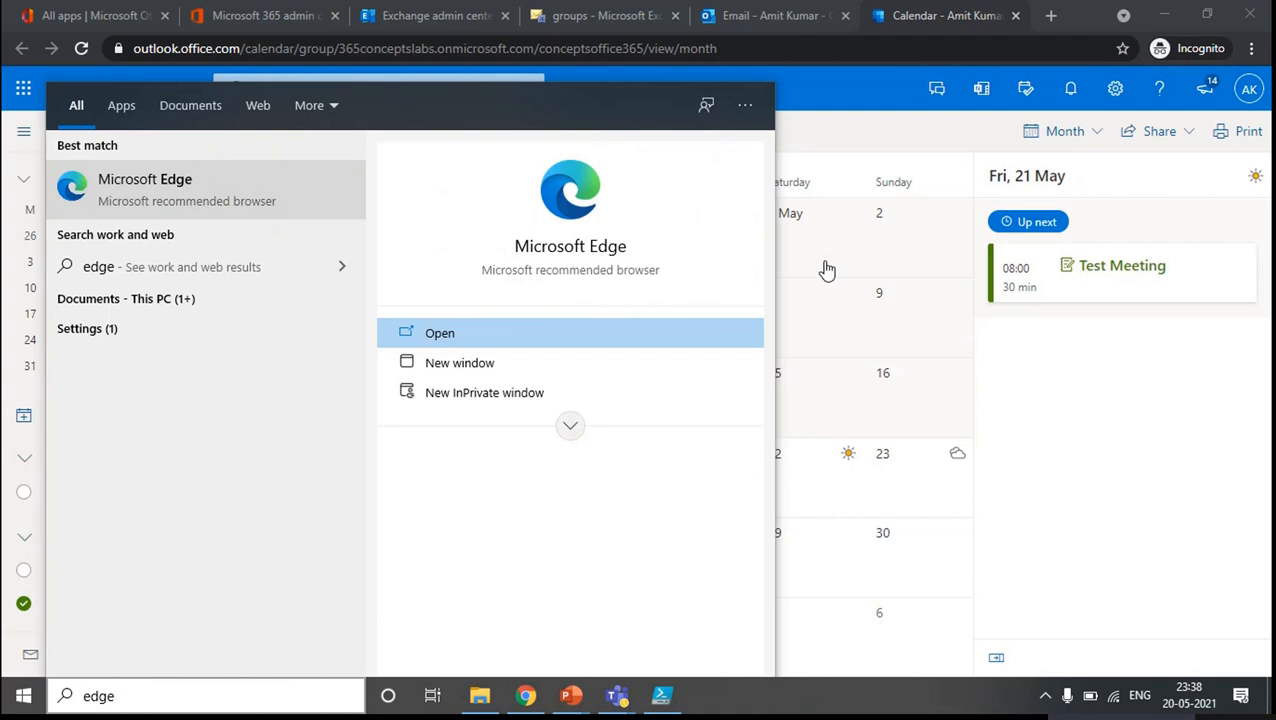
{"action": "left_click", "coordinate": [816, 80]}
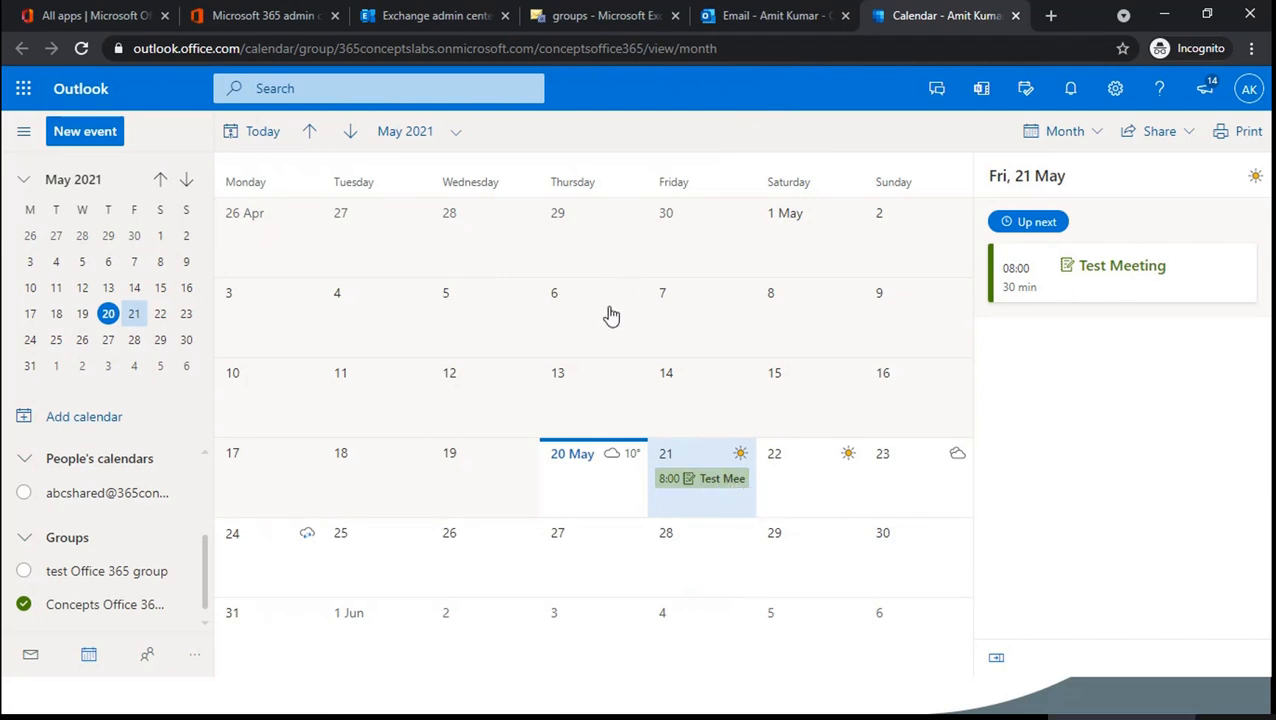
{"action": "key", "text": "alt+Tab"}
{"action": "key", "text": "alt+shift+Tab"}
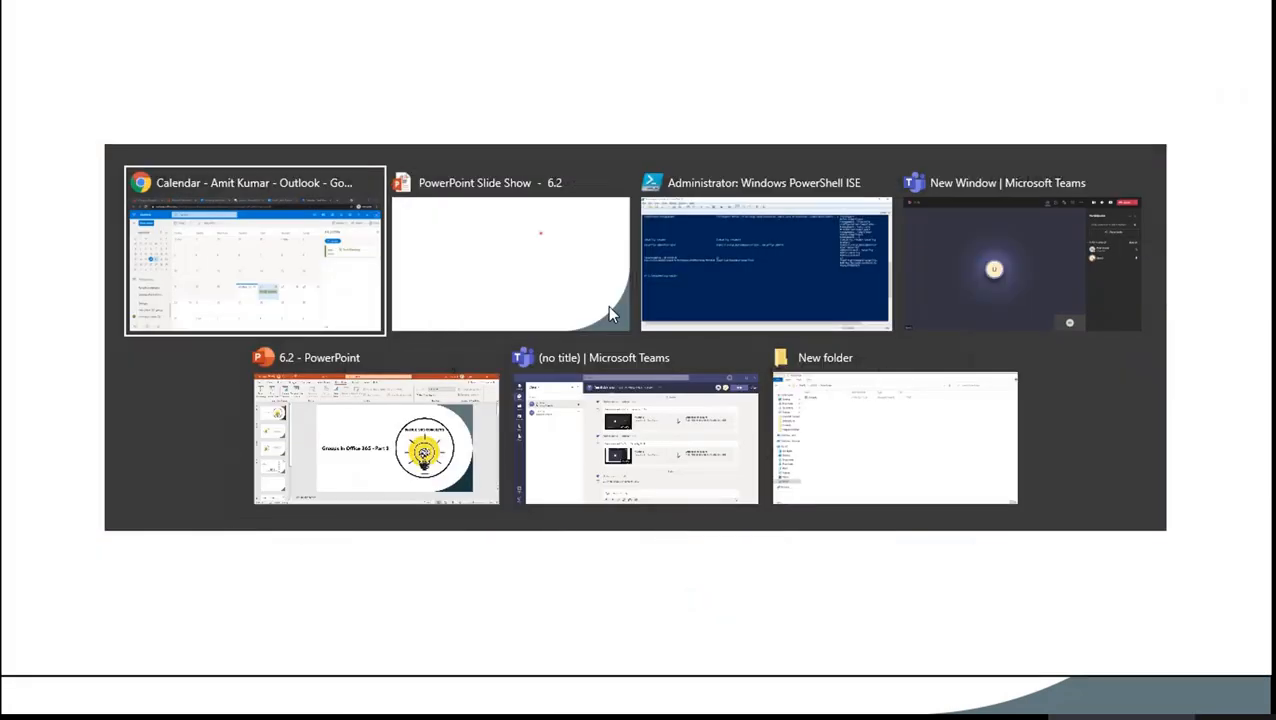
{"action": "key", "text": "alt+Tab"}
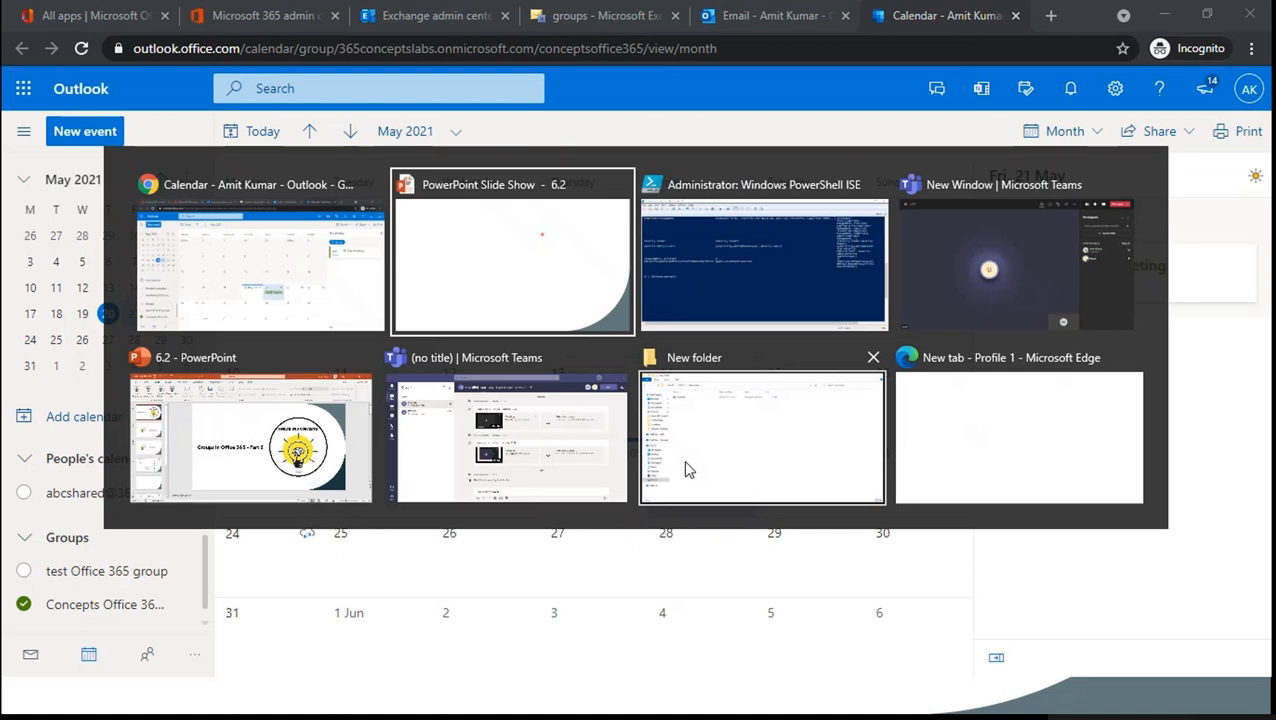
{"action": "key", "text": "alt+shift+Tab"}
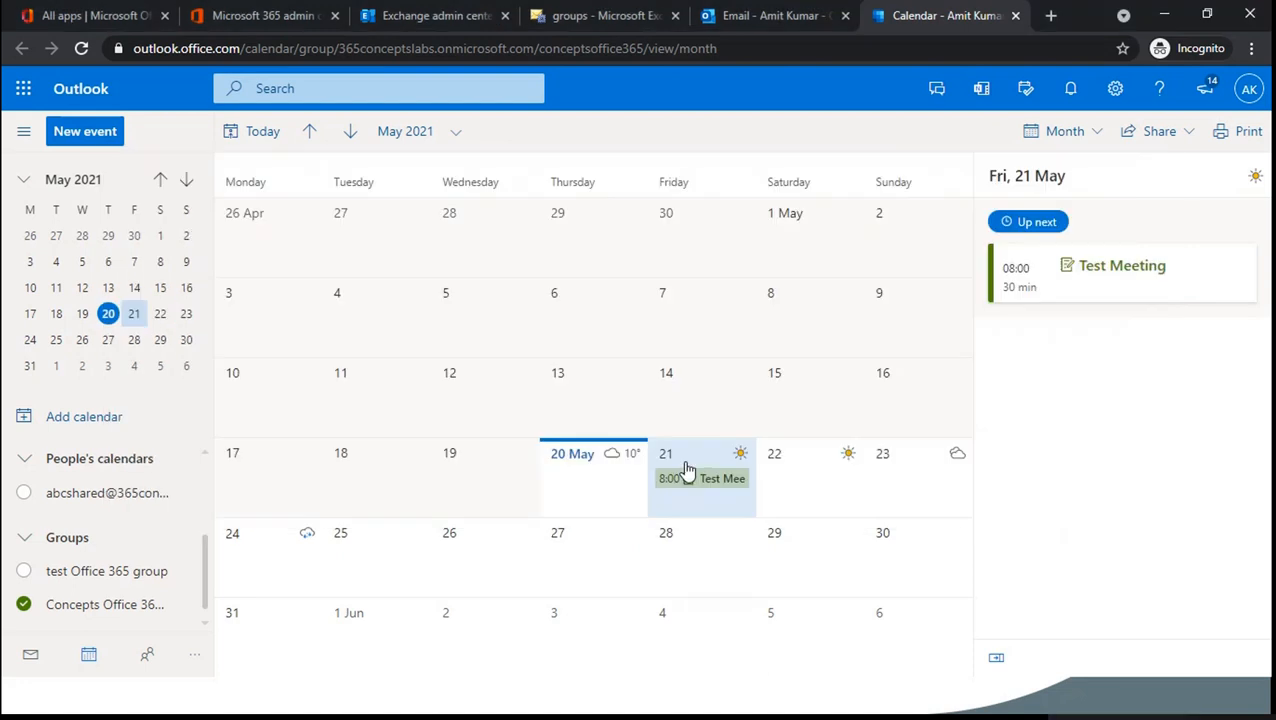
- Launch Microsoft Edge via Start menu search 'ed' and open its main options menu
{"action": "key", "text": "super"}
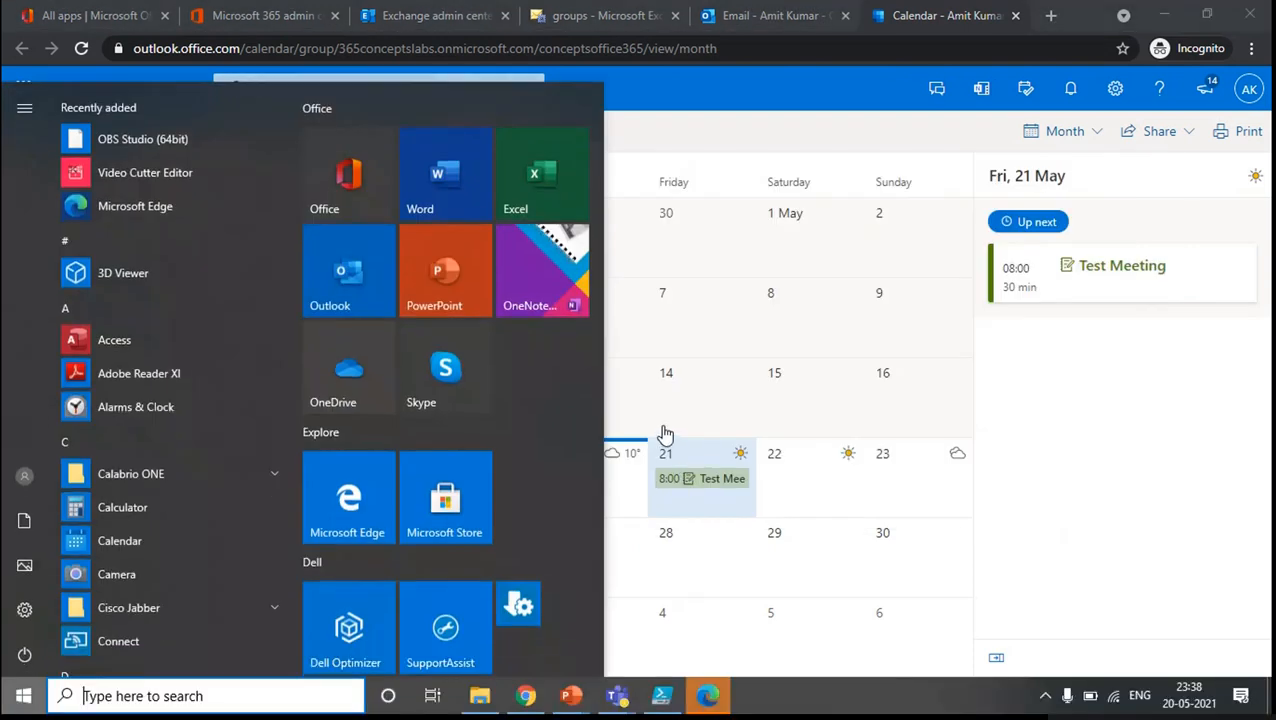
{"action": "type", "text": "ed"}
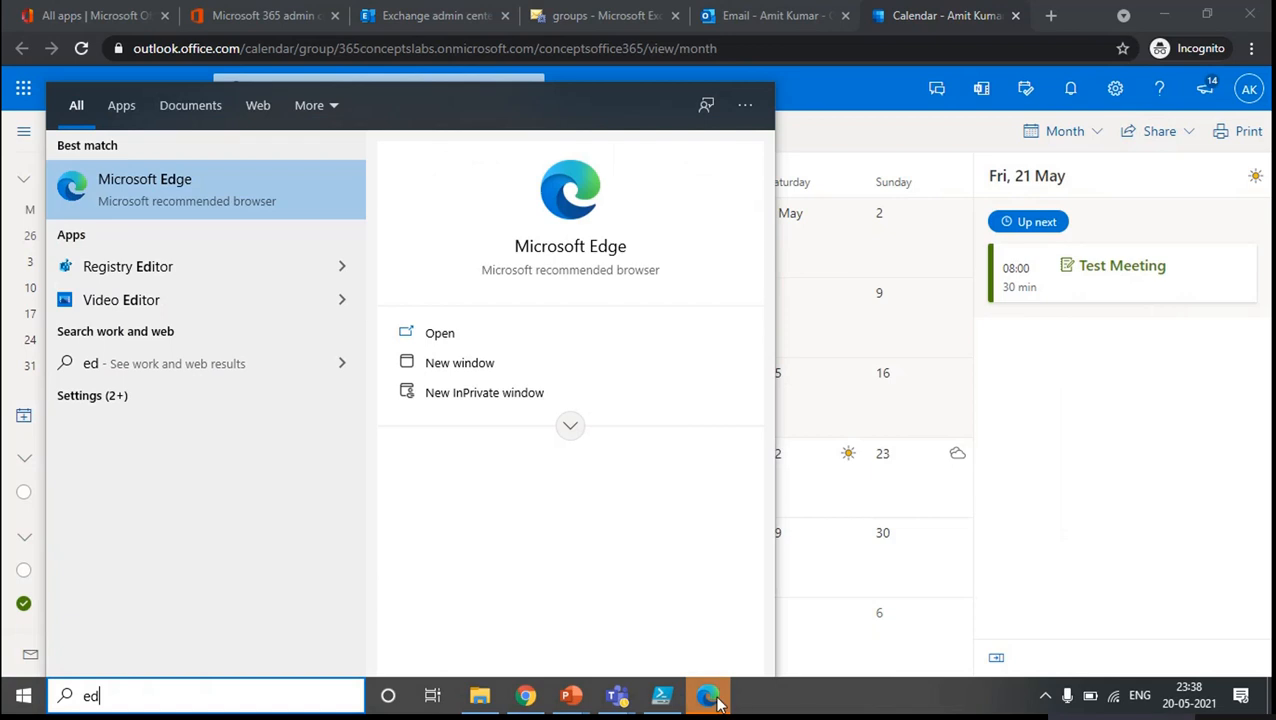
{"action": "key", "text": "Return"}
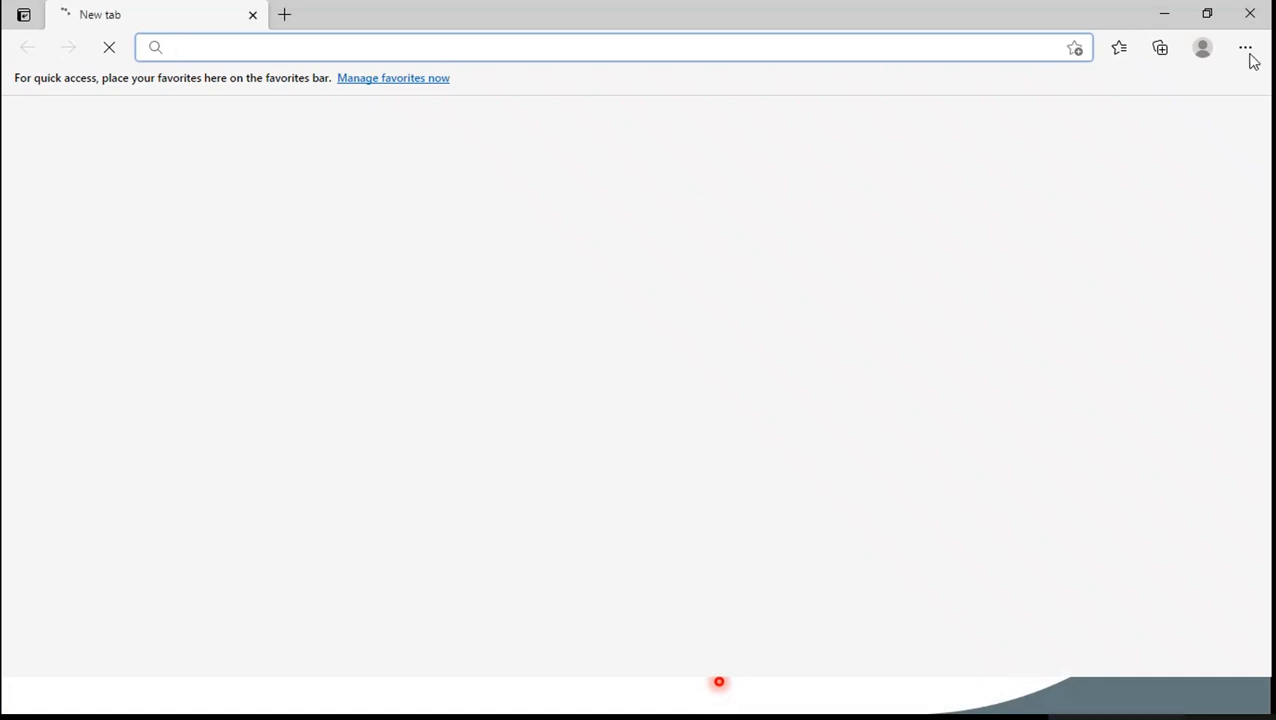
{"action": "key", "text": "alt+f"}
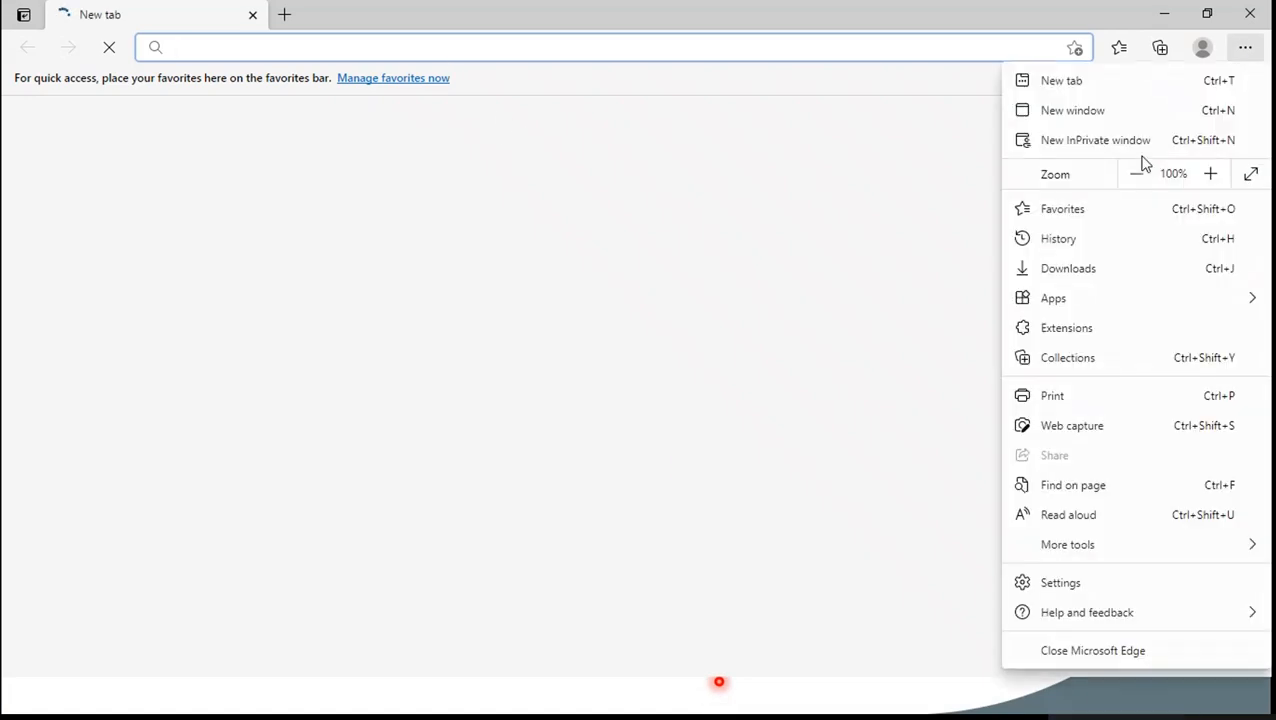
- Open a new InPrivate window and go to outlook.office.com
{"action": "left_click", "coordinate": [1131, 148]}
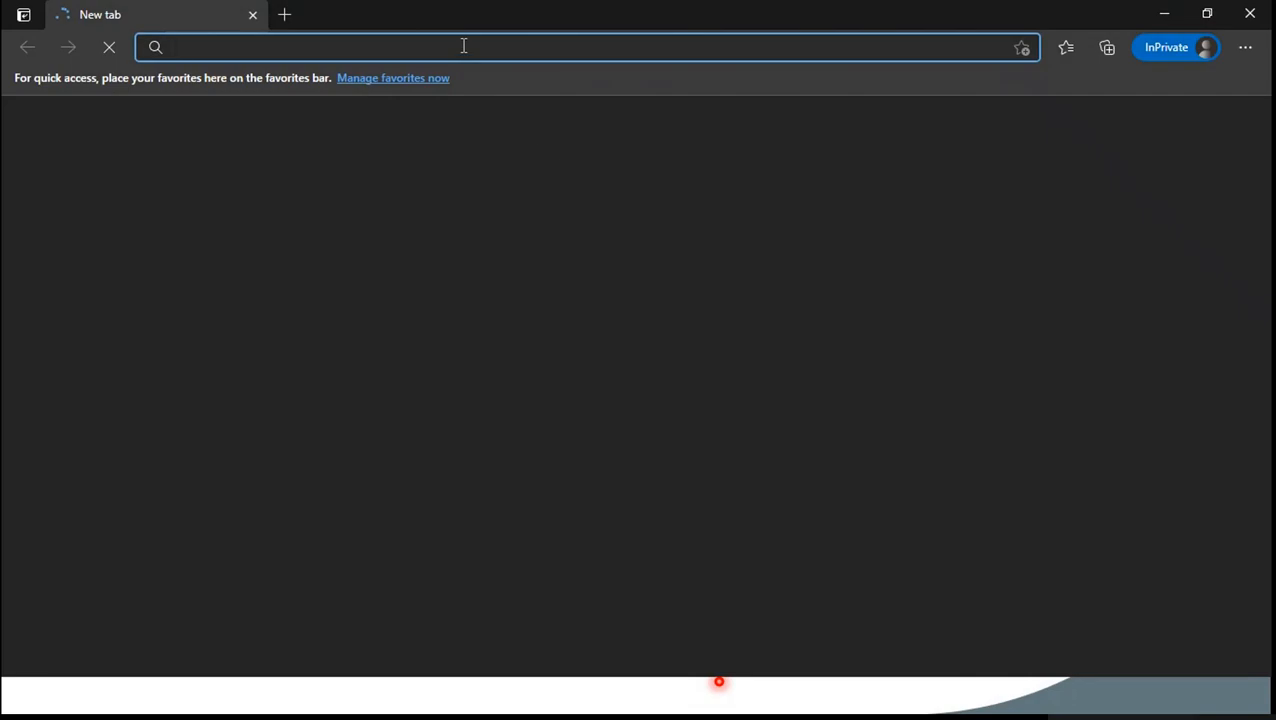
{"action": "type", "text": "outlook.office.com"}
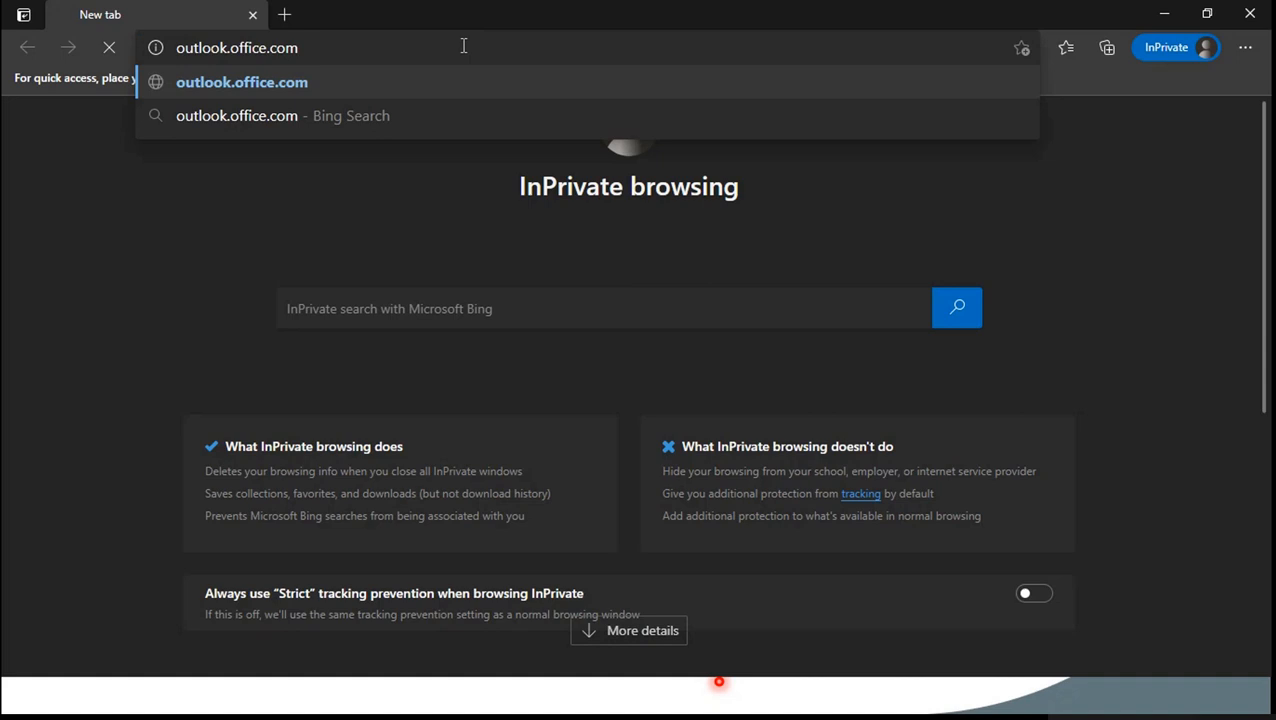
{"action": "key", "text": "Return"}
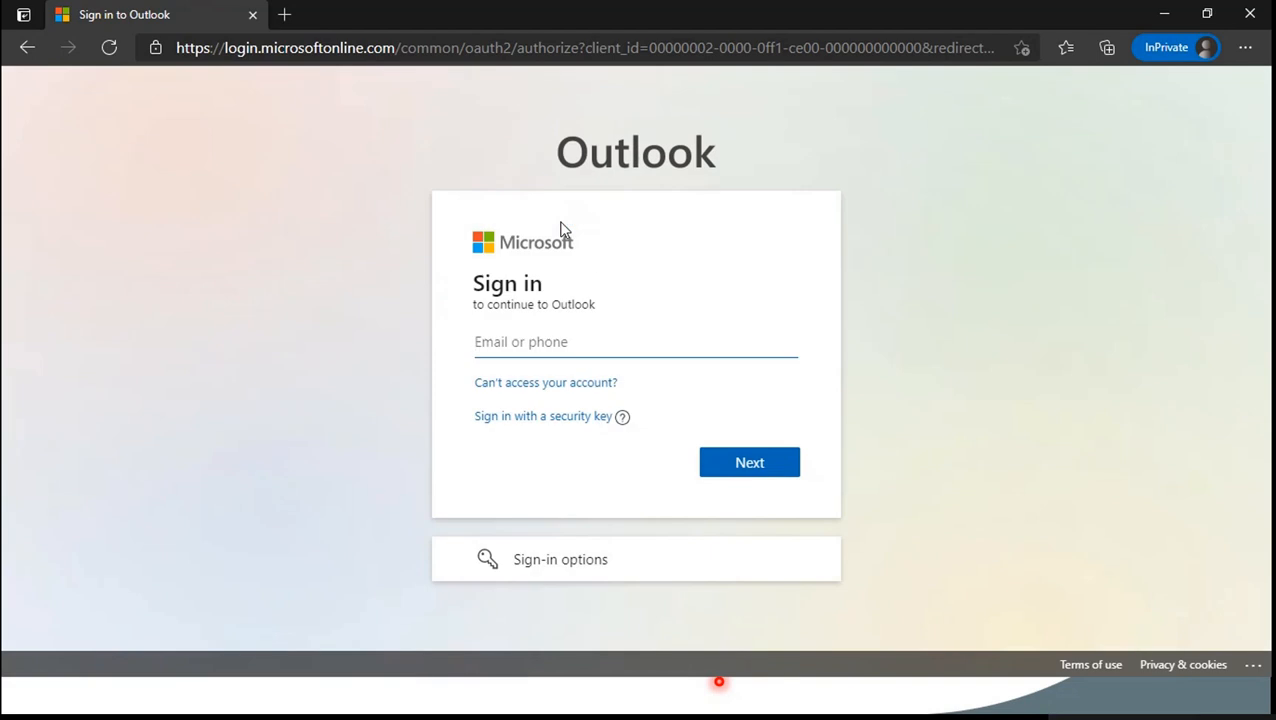
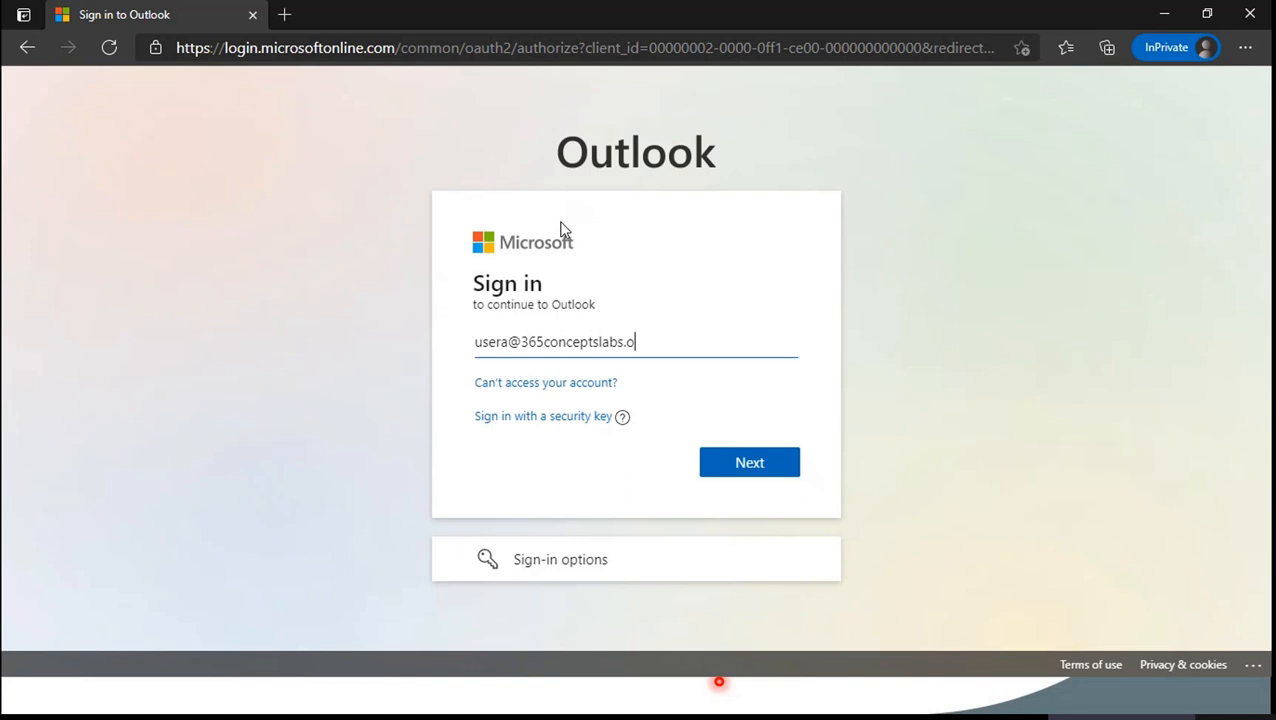
- Sign in with User A's account e-mail and password, declining to stay signed in
{"action": "key", "text": "Return"}
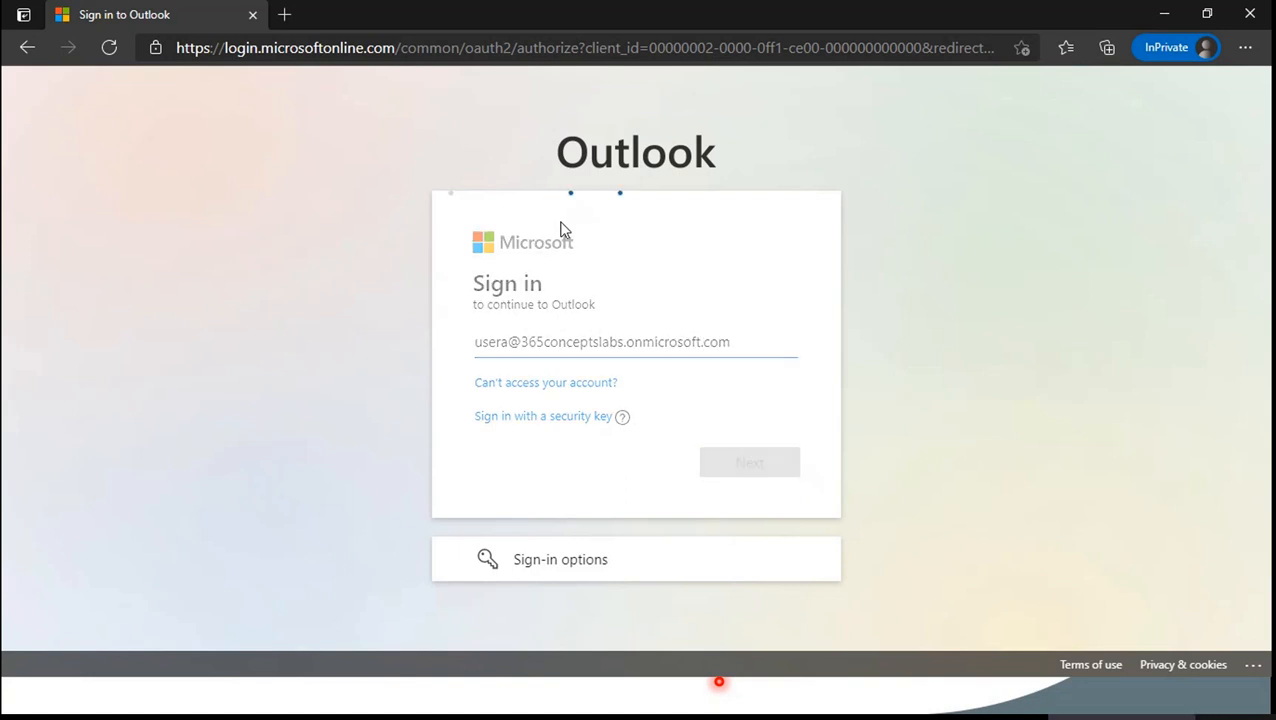
{"action": "type", "text": "•"}
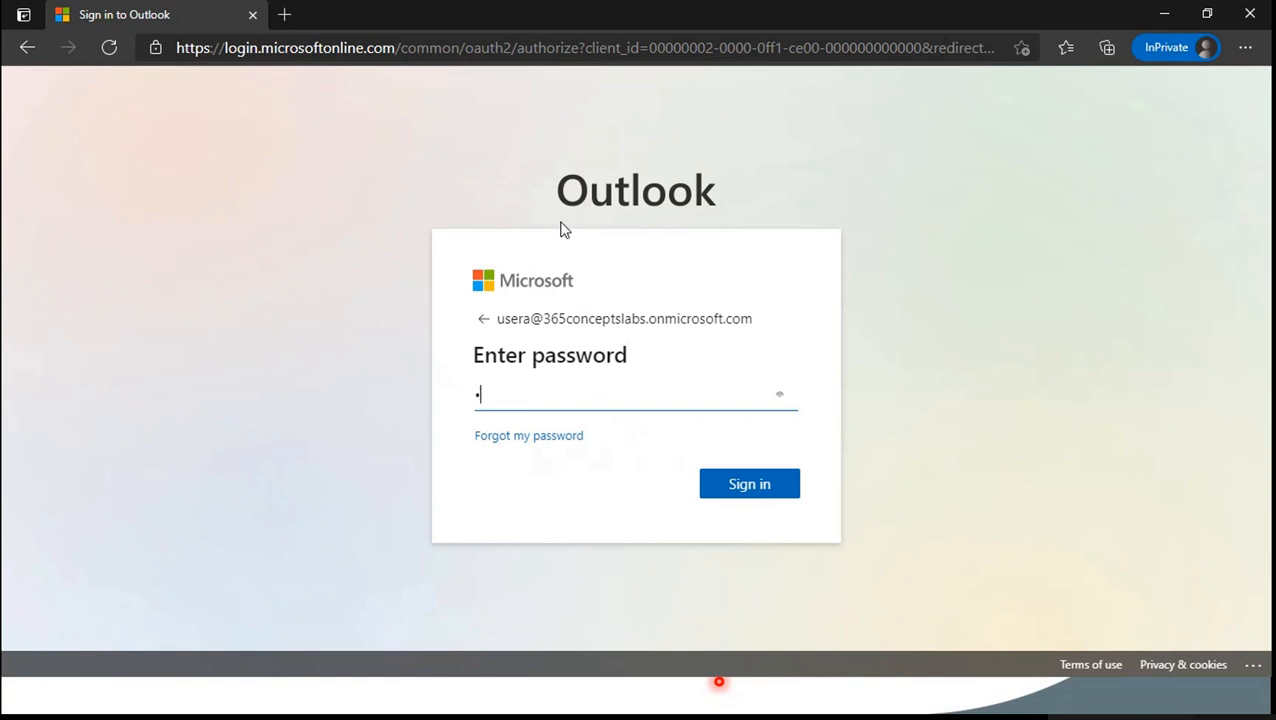
{"action": "key", "text": "Return"}
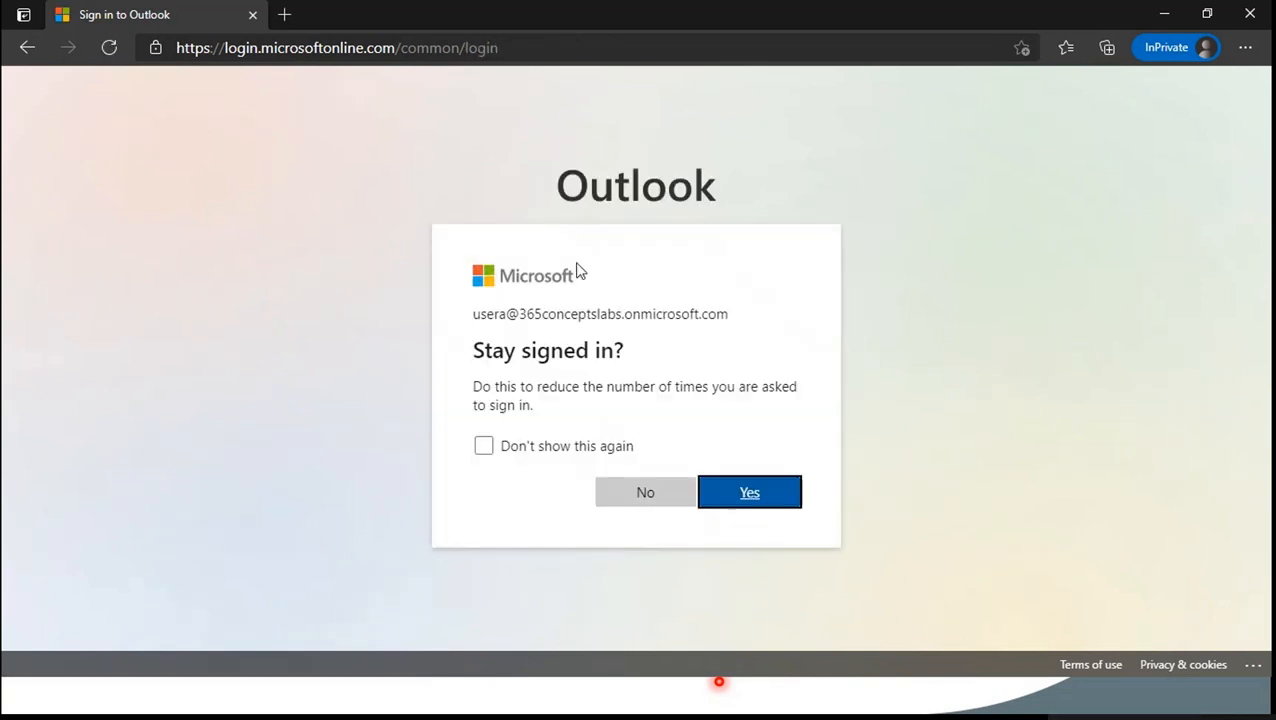
{"action": "left_click", "coordinate": [680, 500]}
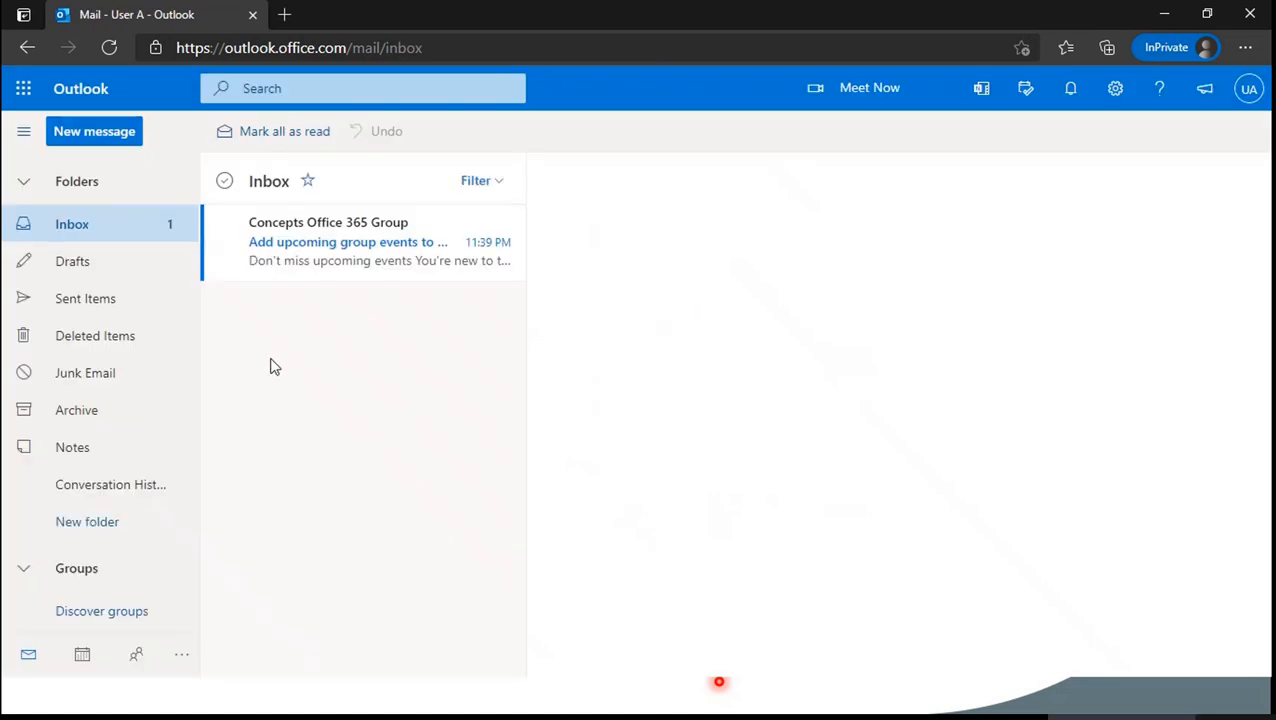
- Confirm the signed-in account and open the Concepts Office 365 Group mailbox
{"action": "left_click", "coordinate": [1247, 90]}
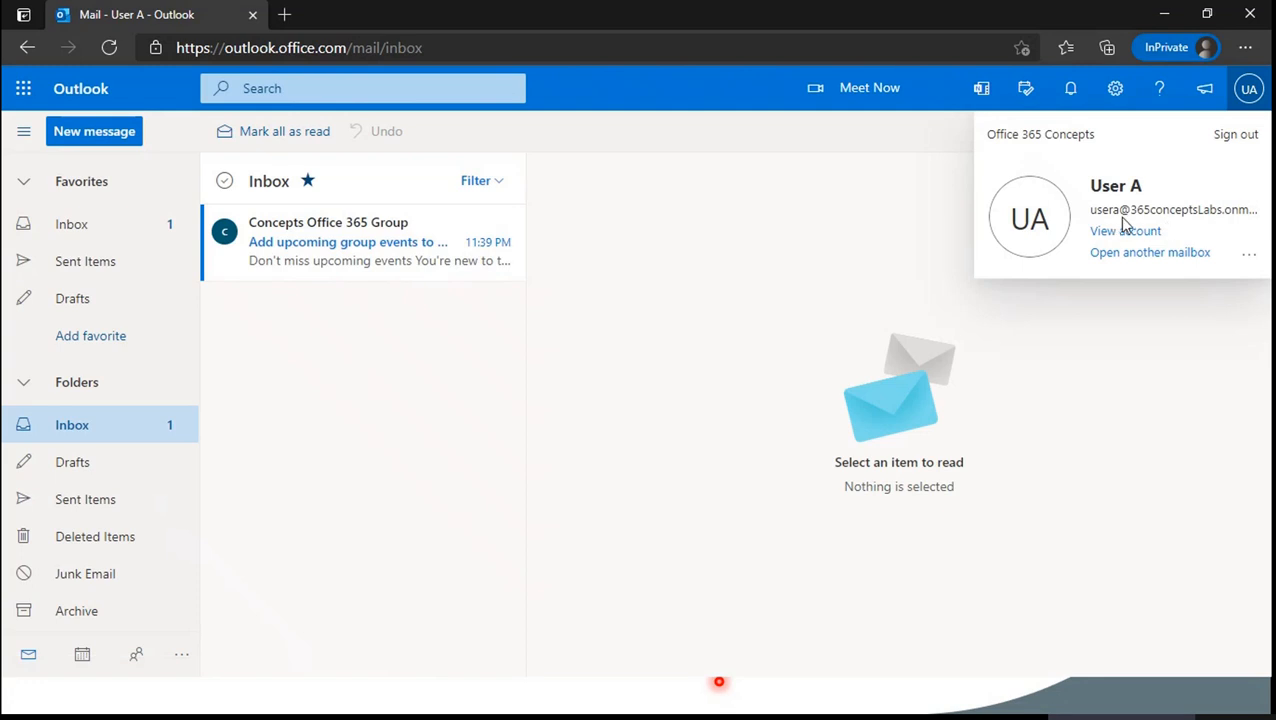
{"action": "left_click", "coordinate": [692, 297]}
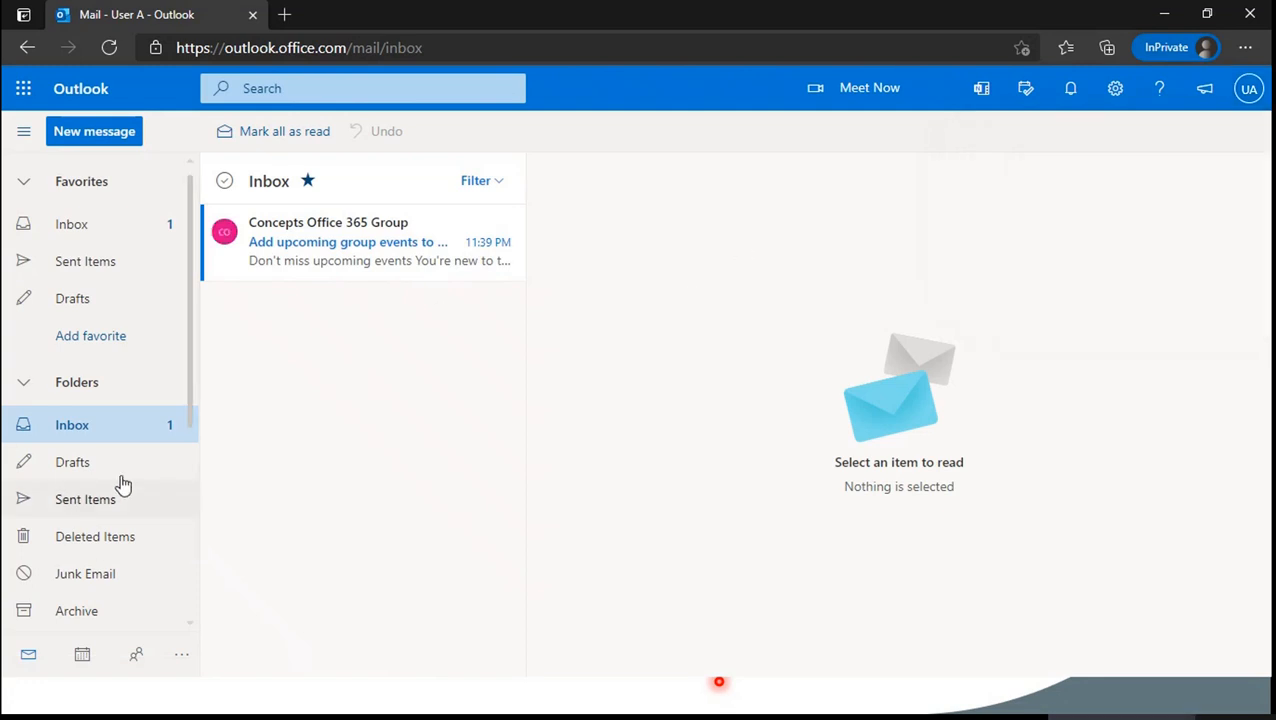
{"action": "scroll", "coordinate": [121, 485], "scroll_direction": "down", "scroll_amount": 3}
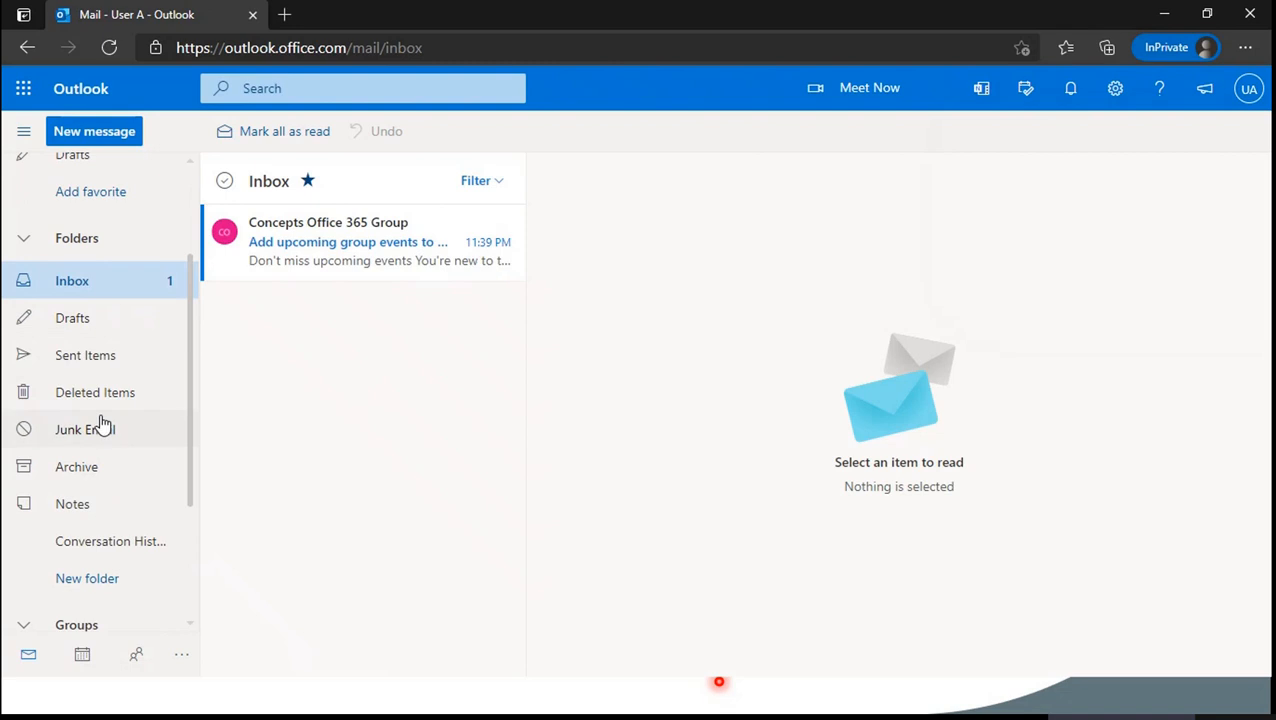
{"action": "scroll", "coordinate": [110, 490], "scroll_direction": "down", "scroll_amount": 4}
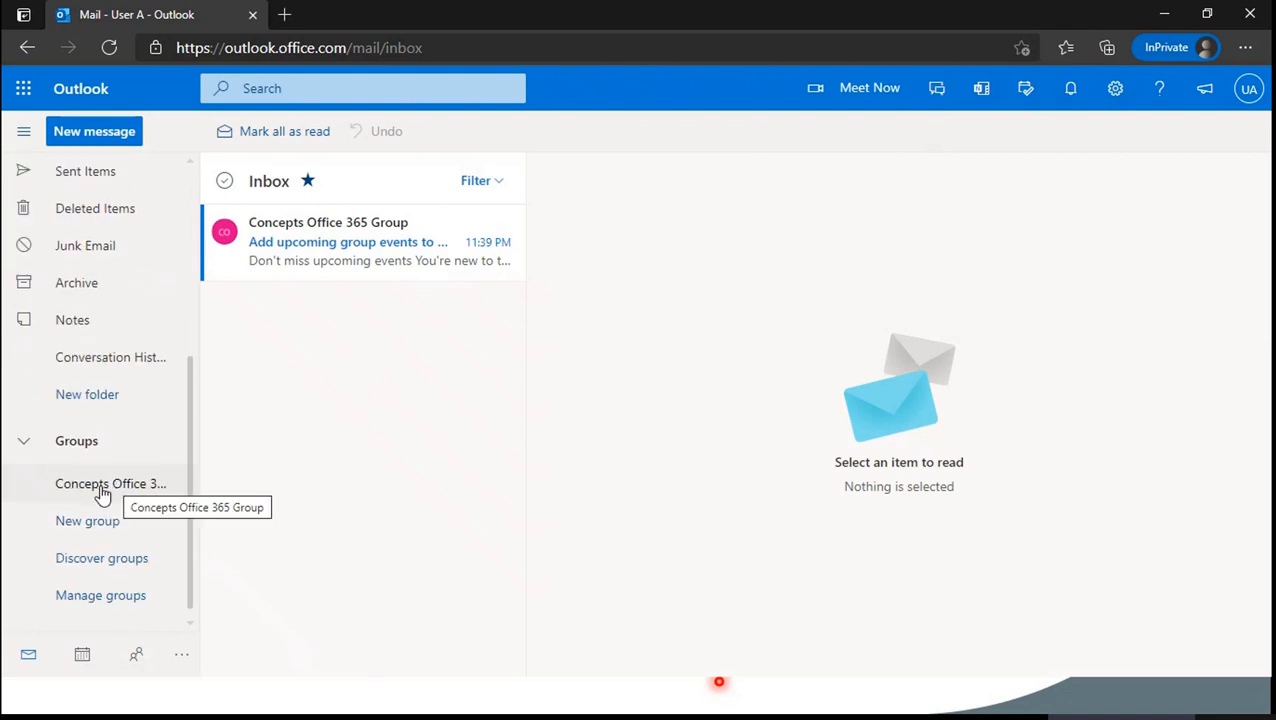
{"action": "left_click", "coordinate": [103, 490]}
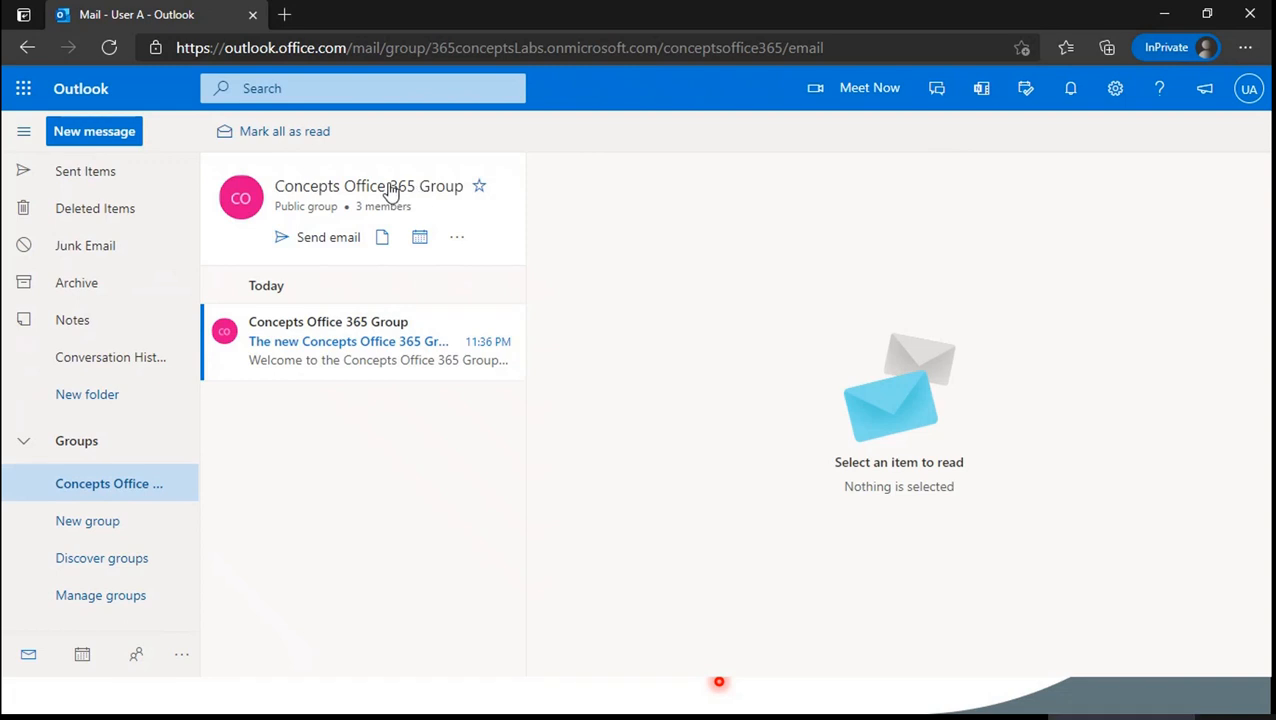
- Recheck the signed-in account, then open the group's calendar in a new tab
{"action": "left_click", "coordinate": [1249, 89]}
{"action": "left_click", "coordinate": [1246, 98]}
{"action": "left_click", "coordinate": [420, 240]}
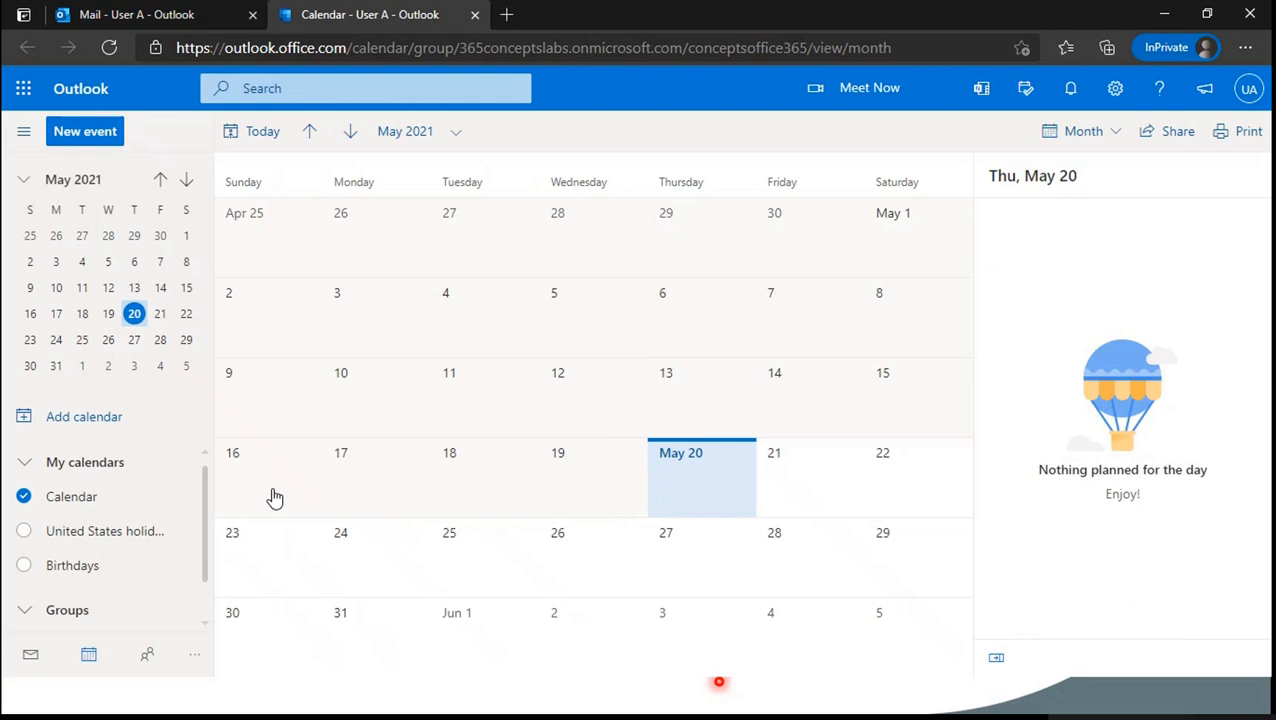
- Toggle calendars to verify the Test Meeting on Friday 21 May, then switch to the other window
{"action": "scroll", "coordinate": [80, 530], "scroll_direction": "down", "scroll_amount": 1}
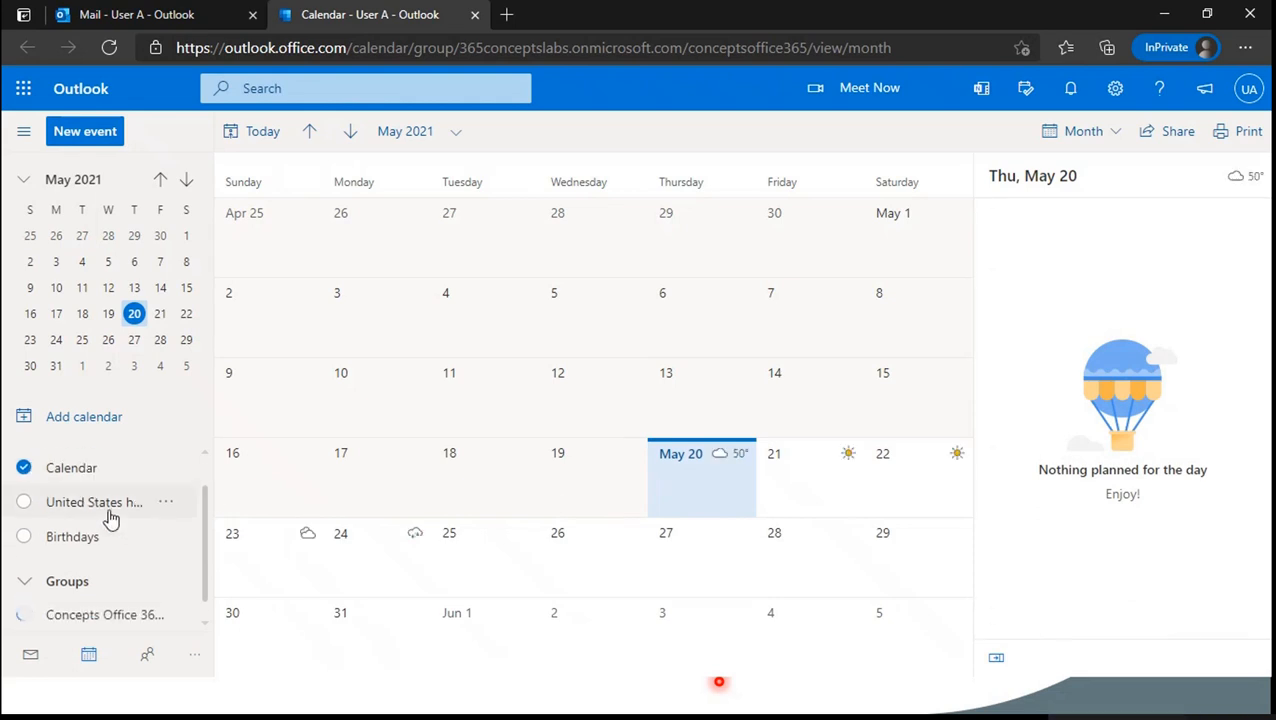
{"action": "left_click", "coordinate": [23, 457]}
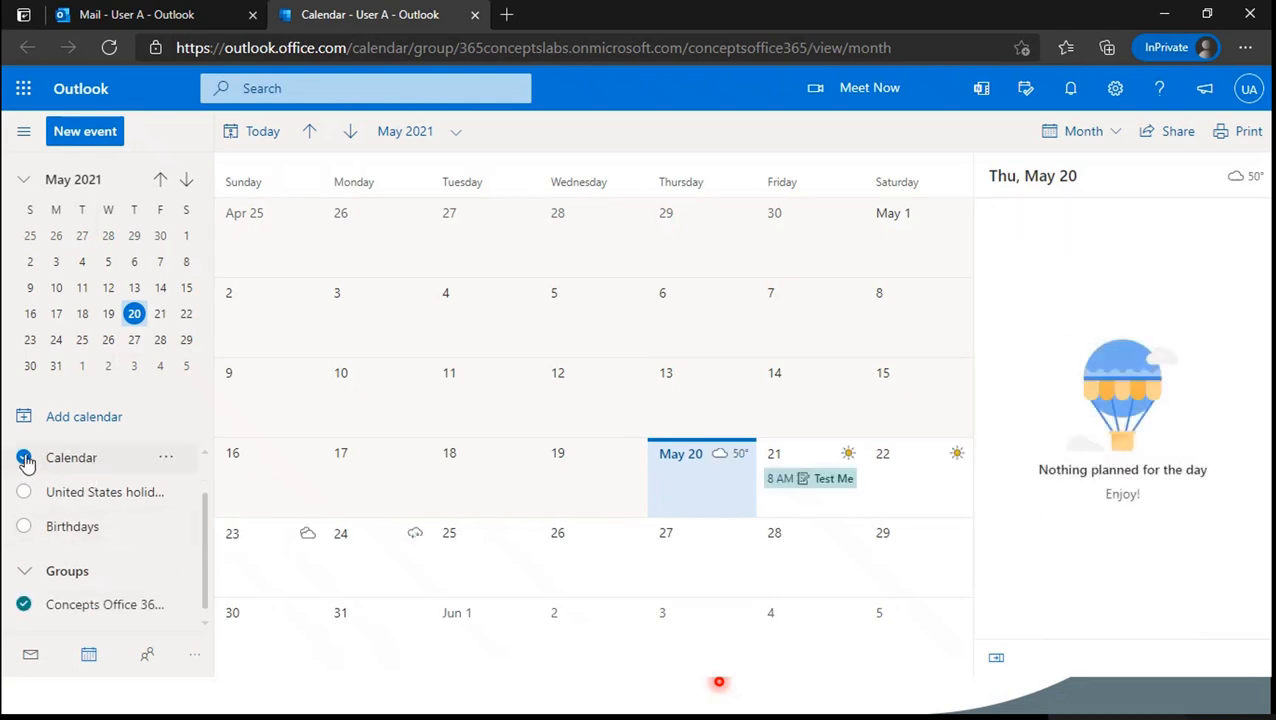
{"action": "scroll", "coordinate": [100, 507], "scroll_direction": "up", "scroll_amount": 1}
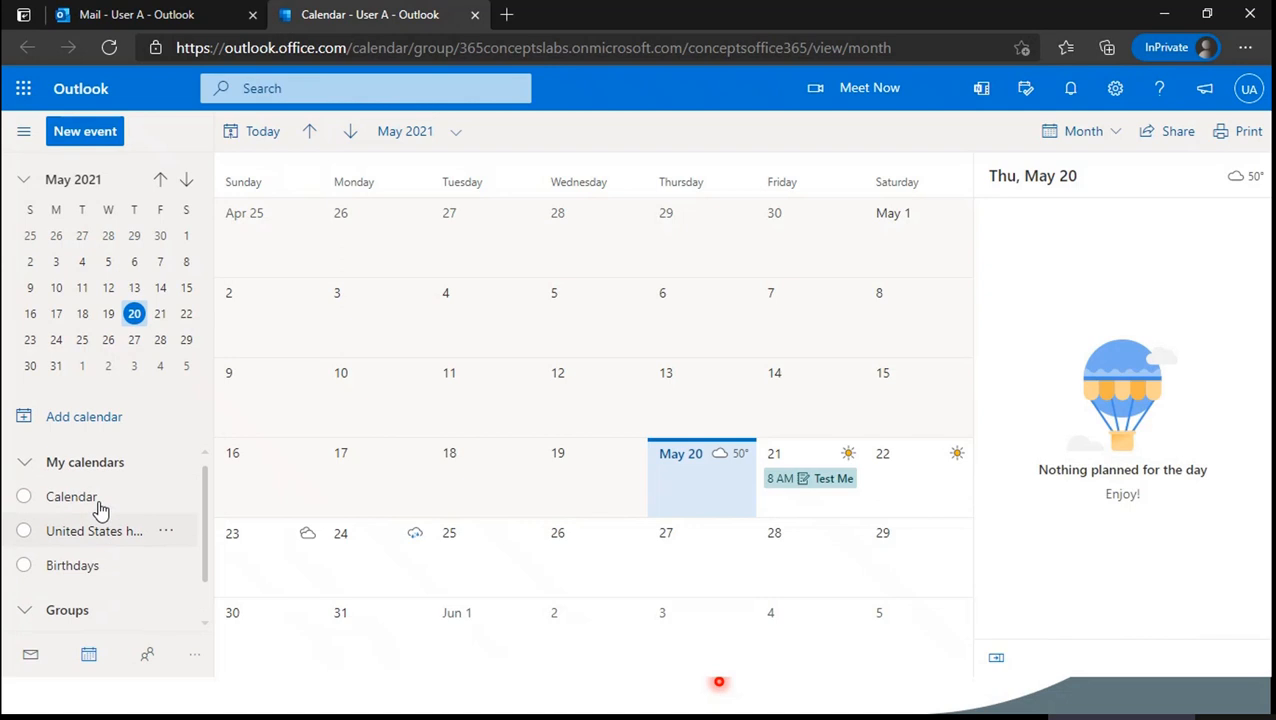
{"action": "scroll", "coordinate": [37, 538], "scroll_direction": "down", "scroll_amount": 1}
{"action": "left_click", "coordinate": [806, 480]}
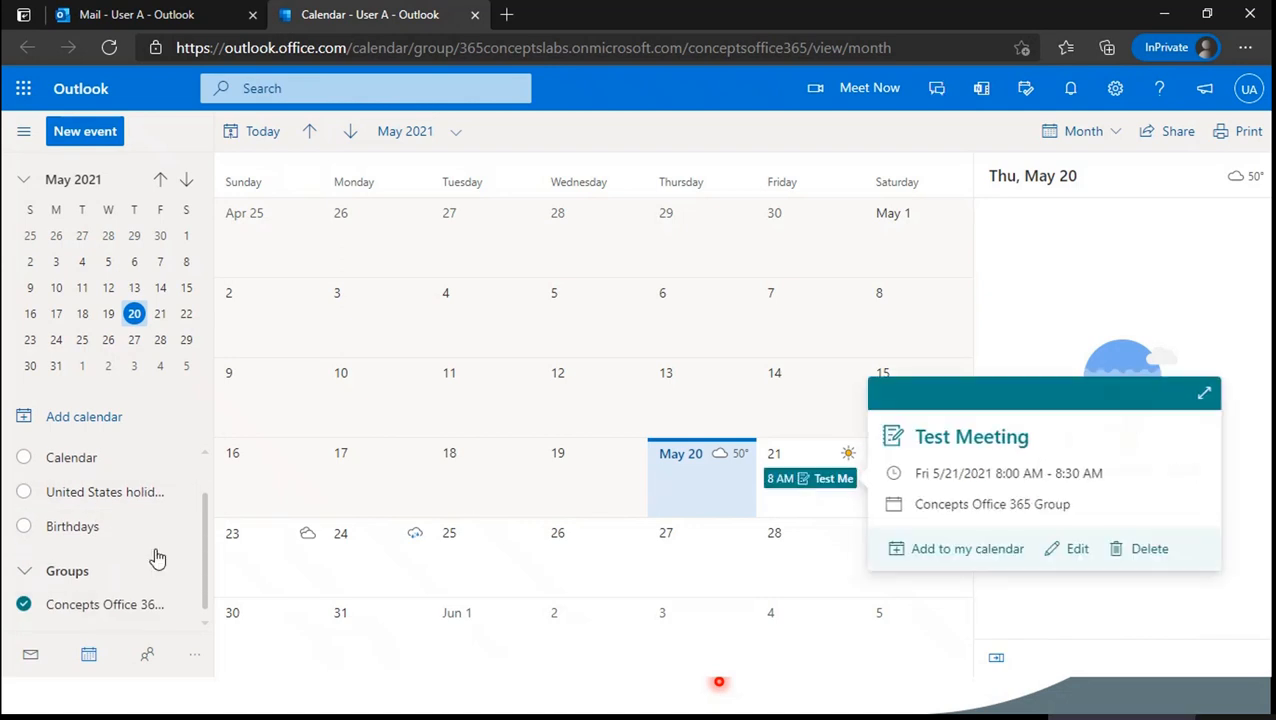
{"action": "left_click", "coordinate": [23, 604]}
{"action": "left_click", "coordinate": [24, 606]}
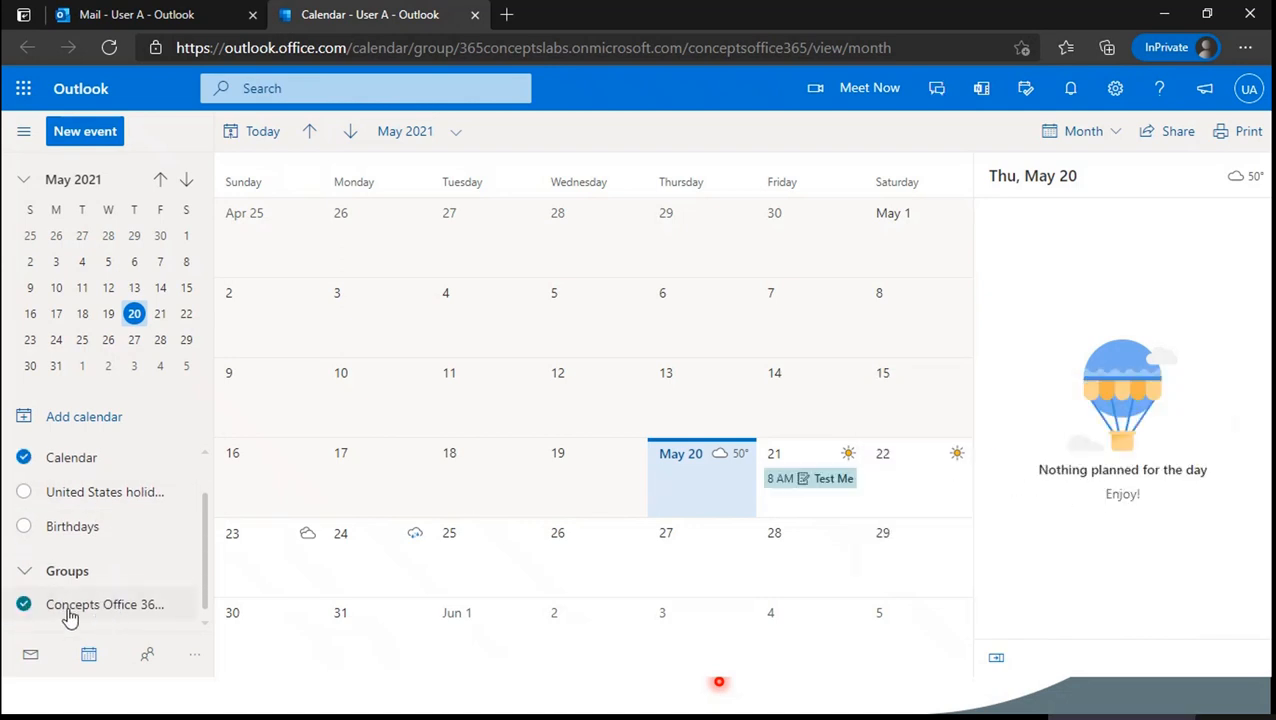
{"action": "left_click", "coordinate": [829, 504]}
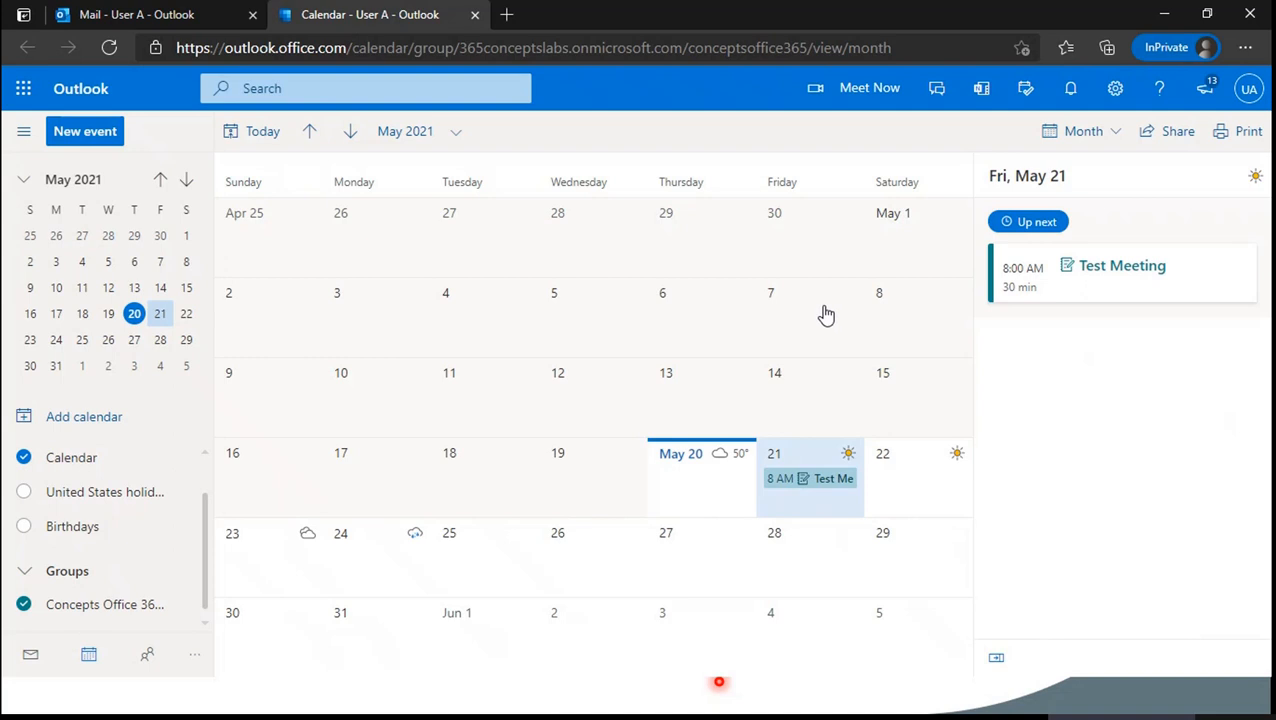
{"action": "key", "text": "alt+Tab"}
{"action": "key", "text": "alt+Tab"}
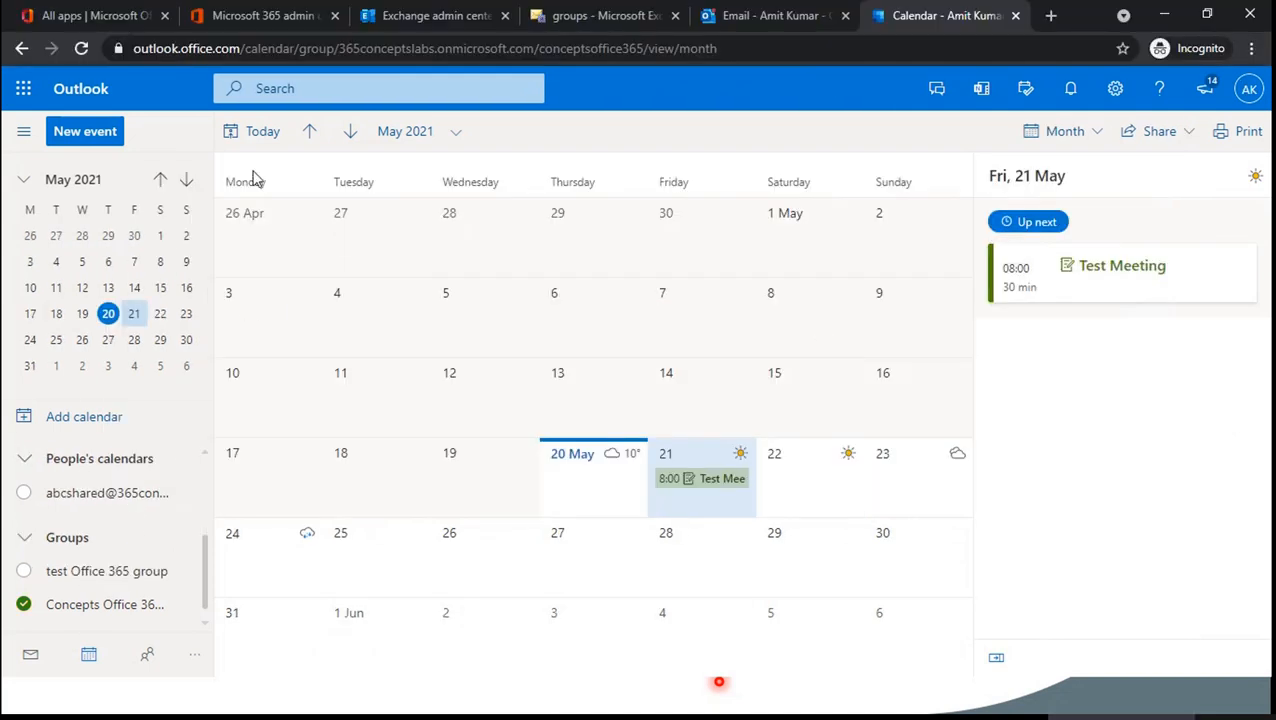
- From the other member's group mailbox, start a new email to Concepts Office 365 Group
{"action": "left_click", "coordinate": [759, 18]}
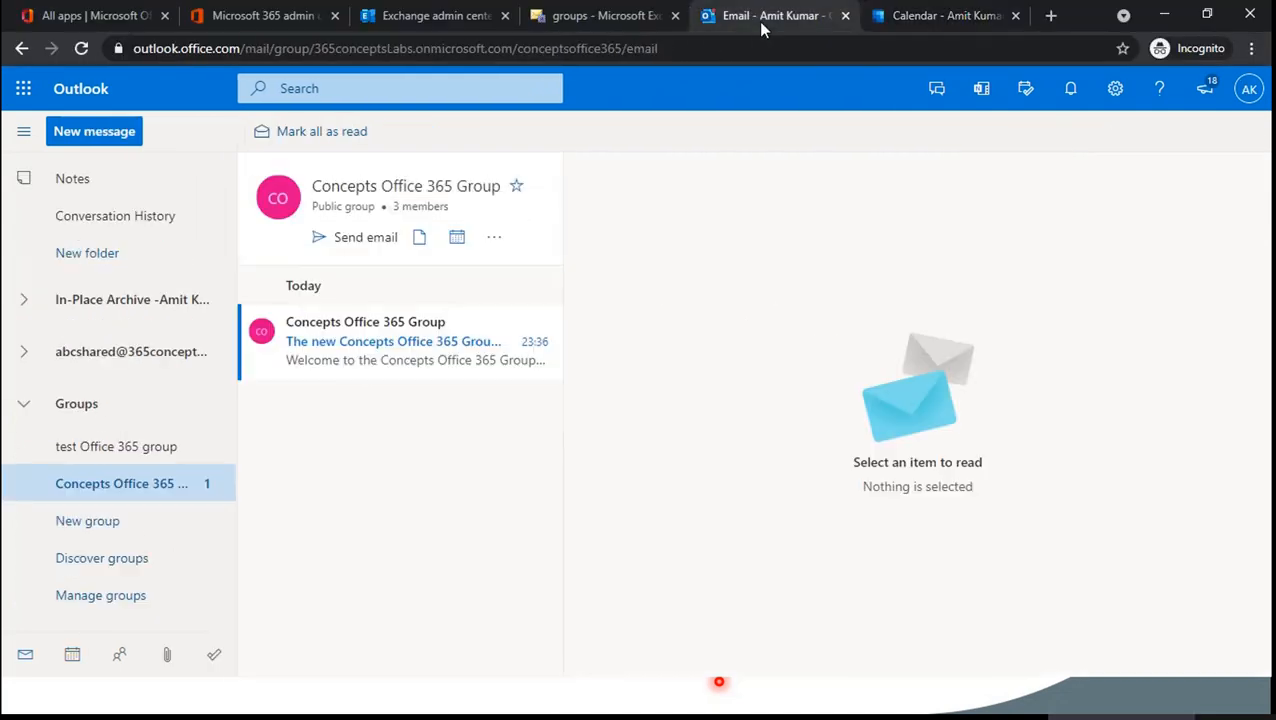
{"action": "left_click", "coordinate": [420, 240]}
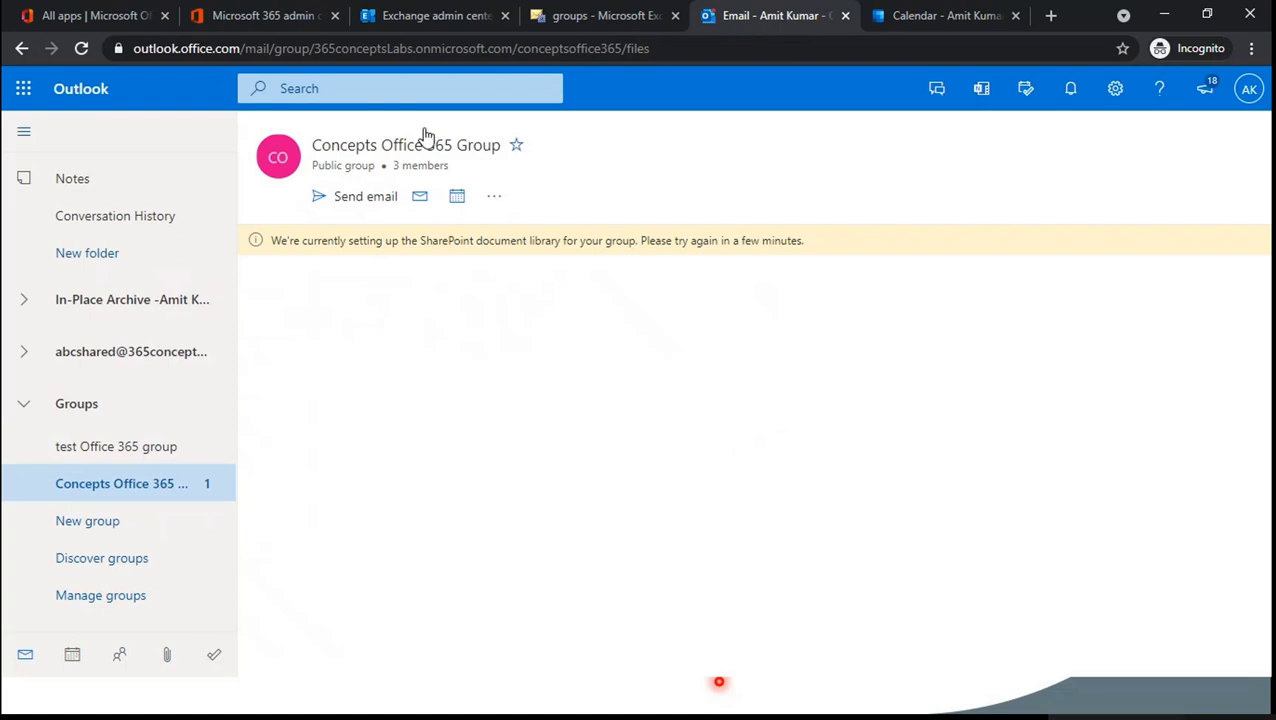
{"action": "left_click", "coordinate": [365, 196]}
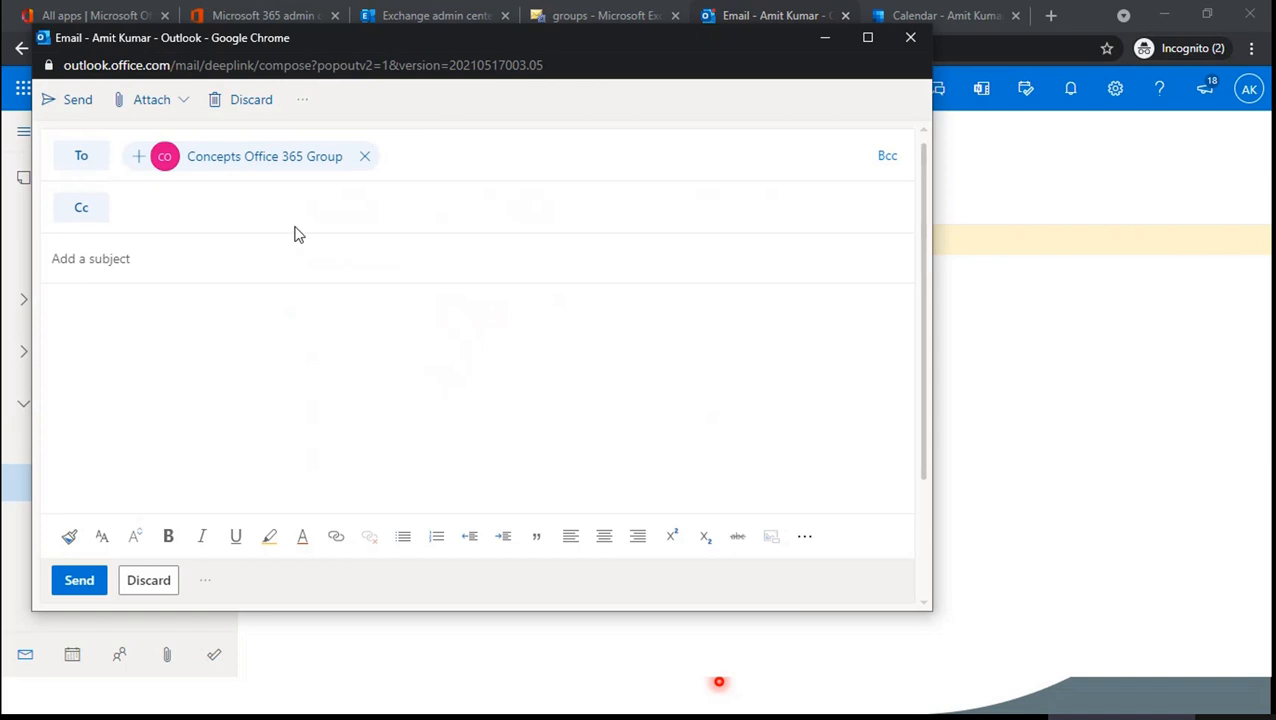
- Send an email with subject 'Test' to the group, then open it in User A's group mailbox
{"action": "left_click", "coordinate": [140, 254]}
{"action": "type", "text": "Test"}
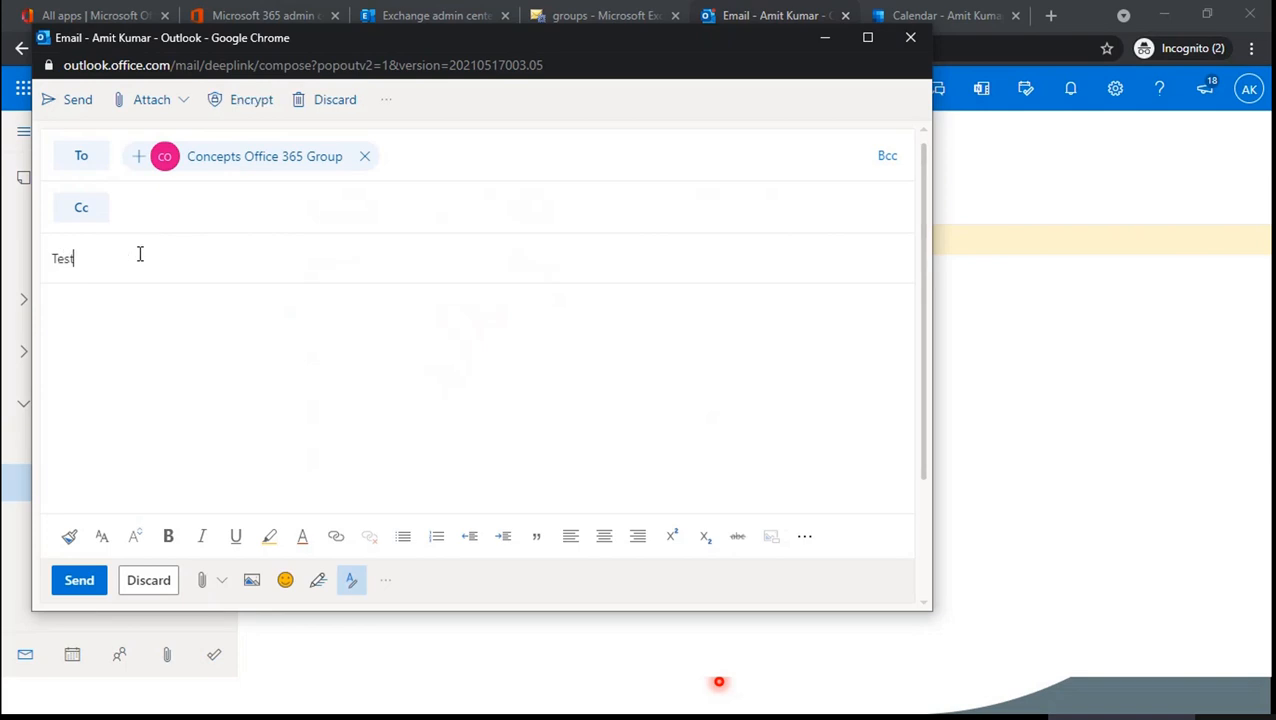
{"action": "left_click", "coordinate": [82, 588]}
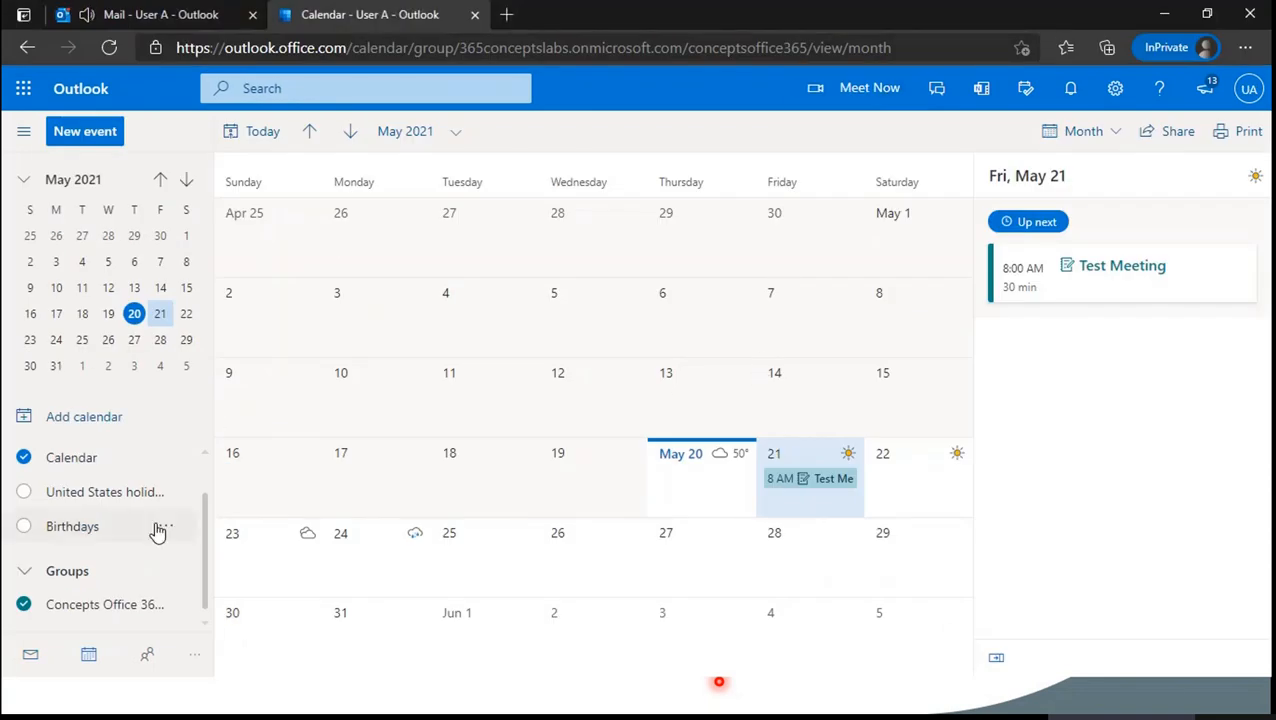
{"action": "left_click", "coordinate": [195, 18]}
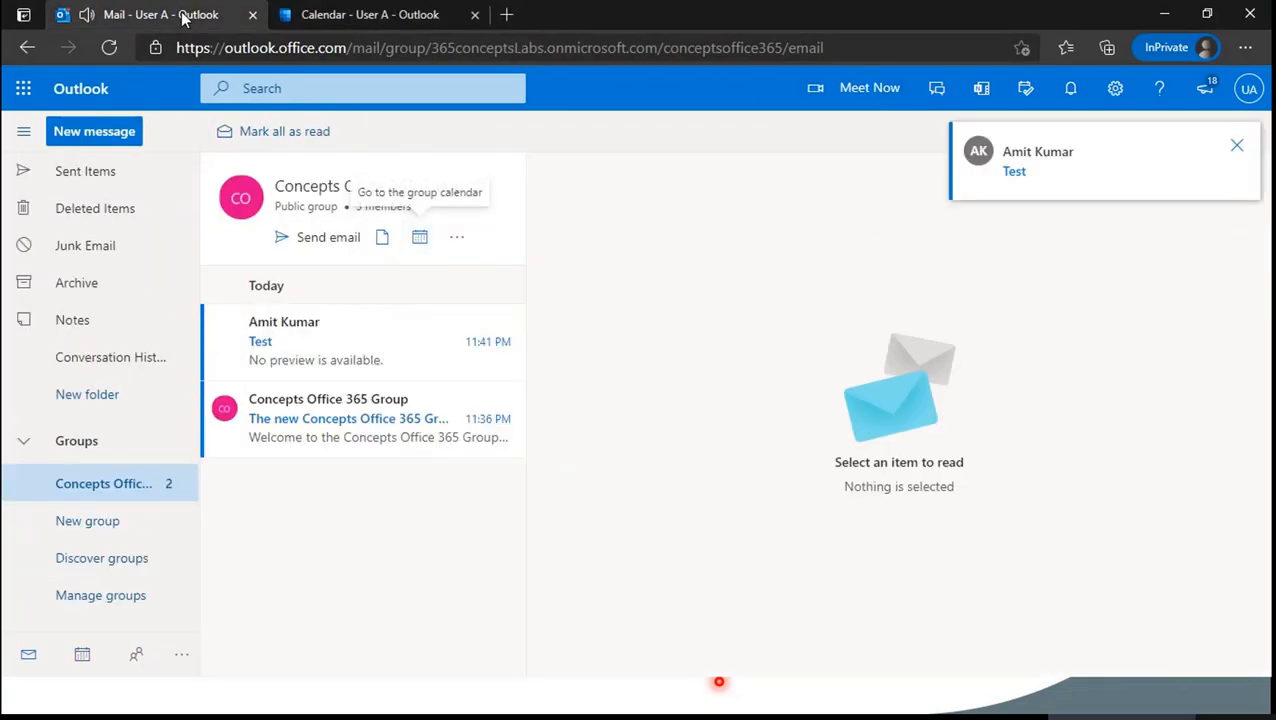
{"action": "left_click", "coordinate": [366, 318]}
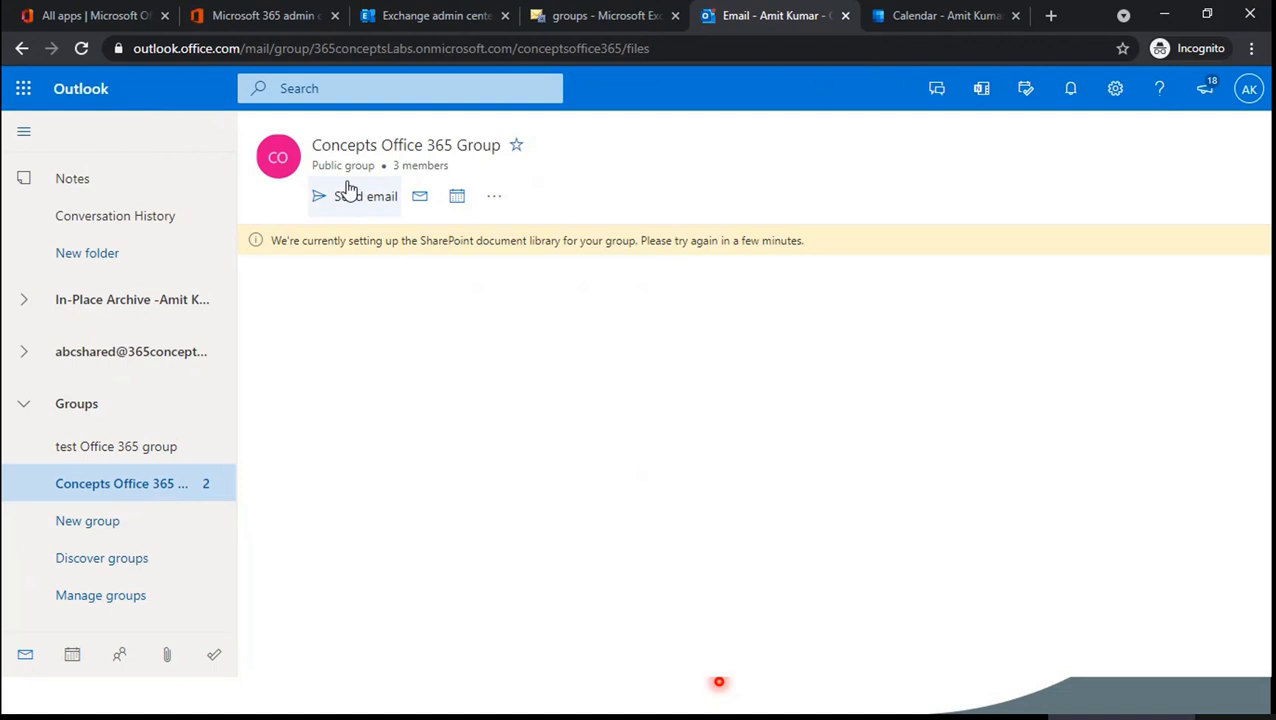
- Open the Test email in the group's mail, then bring the PowerPoint slide show to the front
{"action": "left_click", "coordinate": [420, 197]}
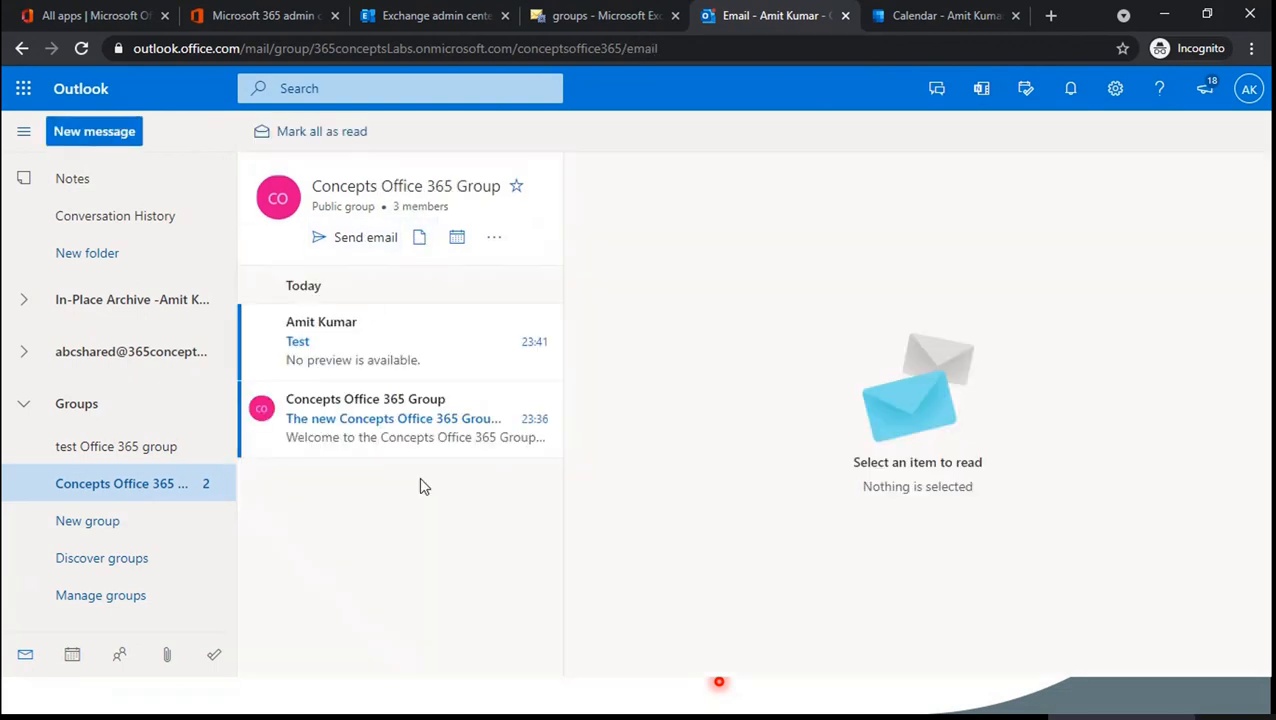
{"action": "left_click", "coordinate": [375, 345]}
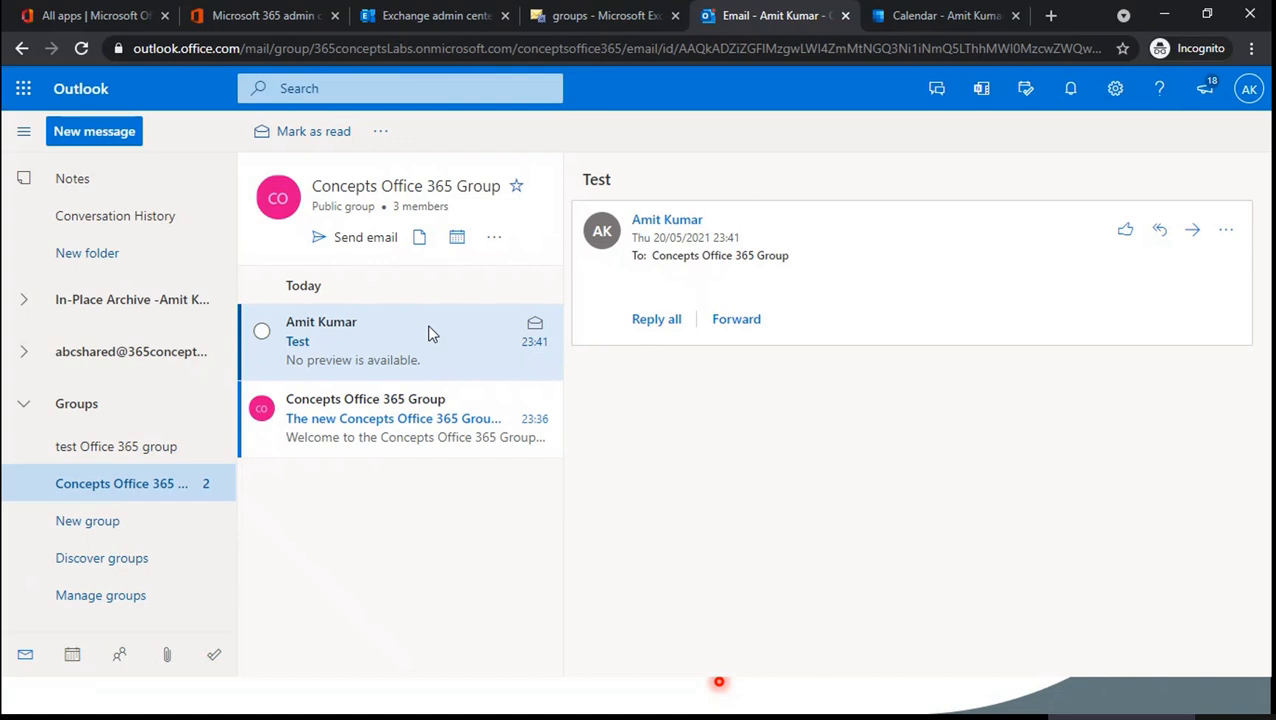
{"action": "key", "text": "alt+Tab"}
{"action": "key", "text": "alt+Tab"}
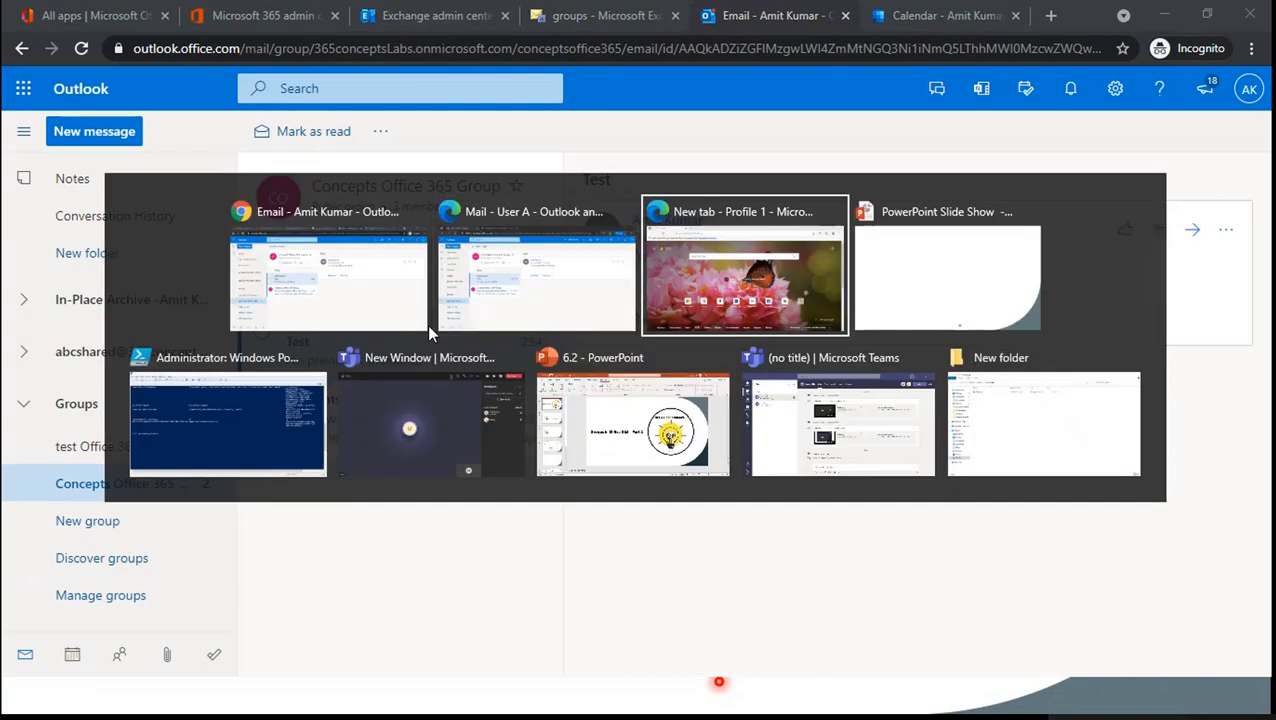
{"action": "key", "text": "alt+Tab"}
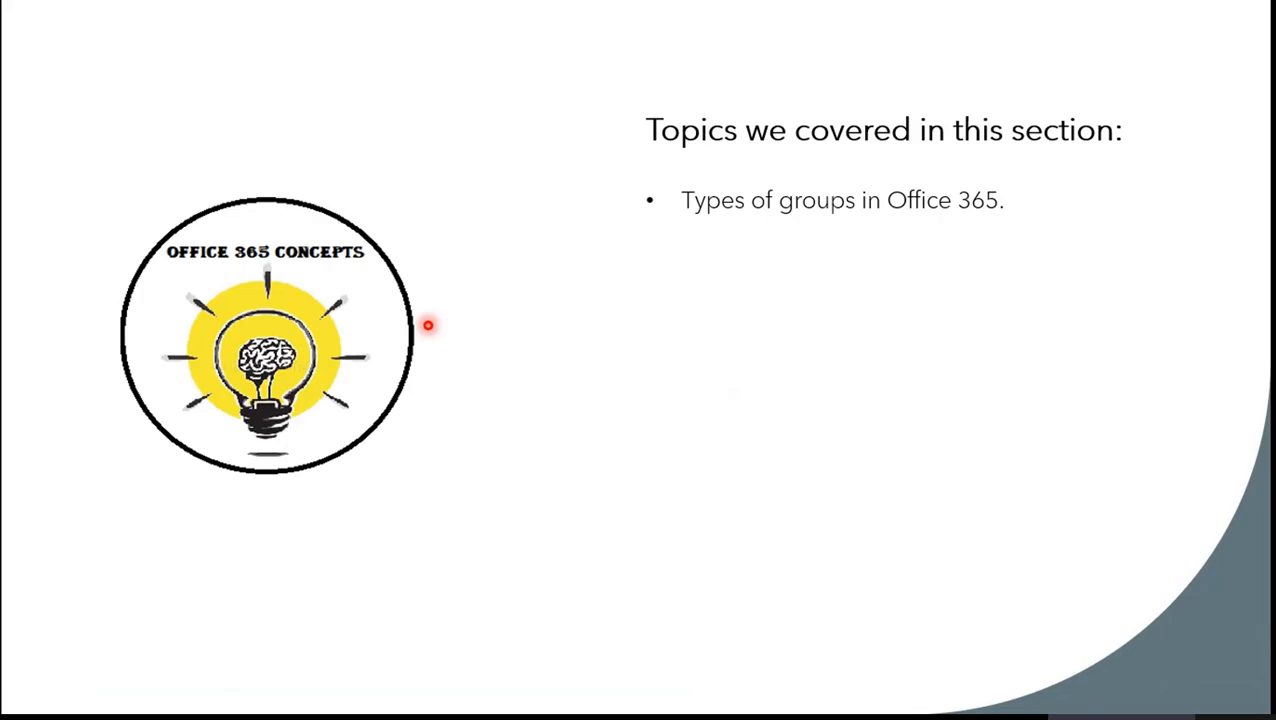